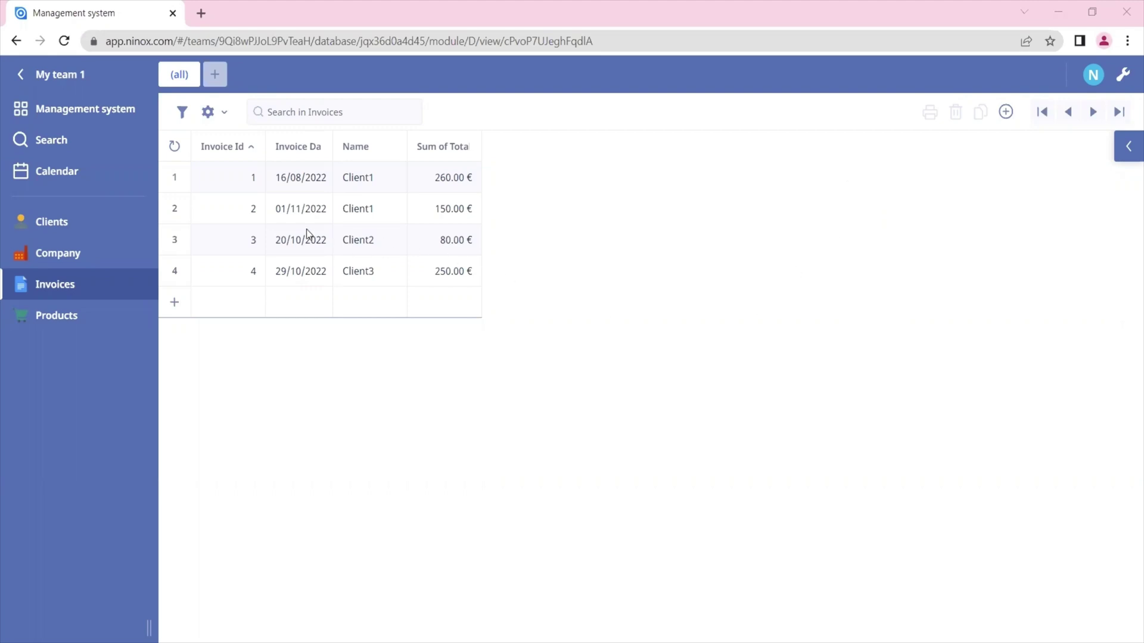
Step: Create a new Table-type view of the invoices and name it 'Table'
{"action": "left_click", "coordinate": [215, 75]}
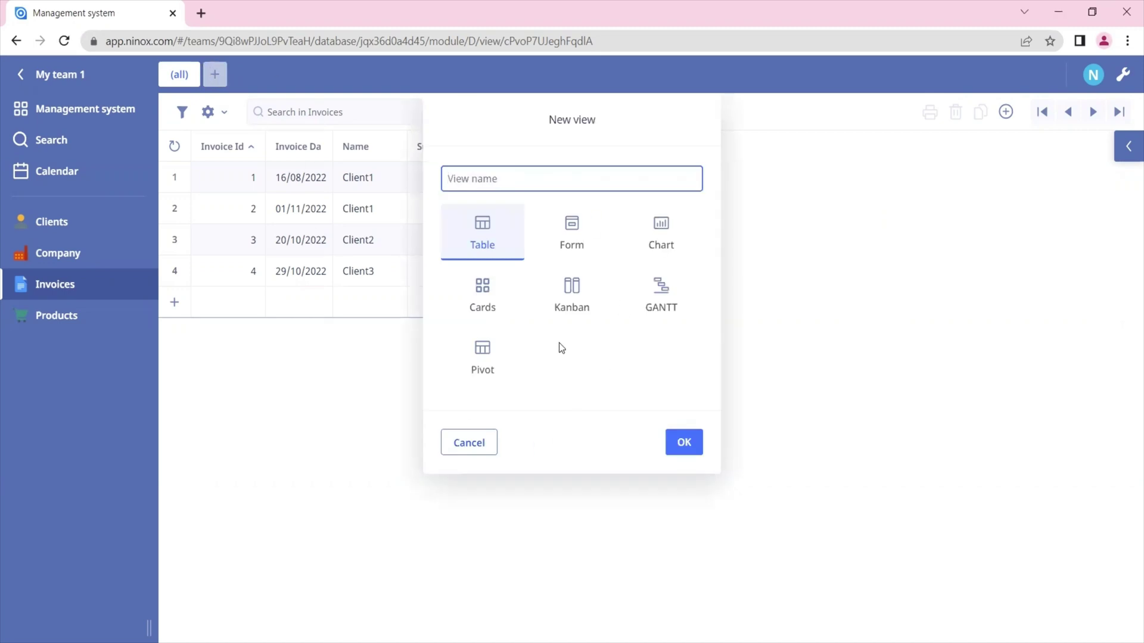
{"action": "left_click", "coordinate": [485, 240]}
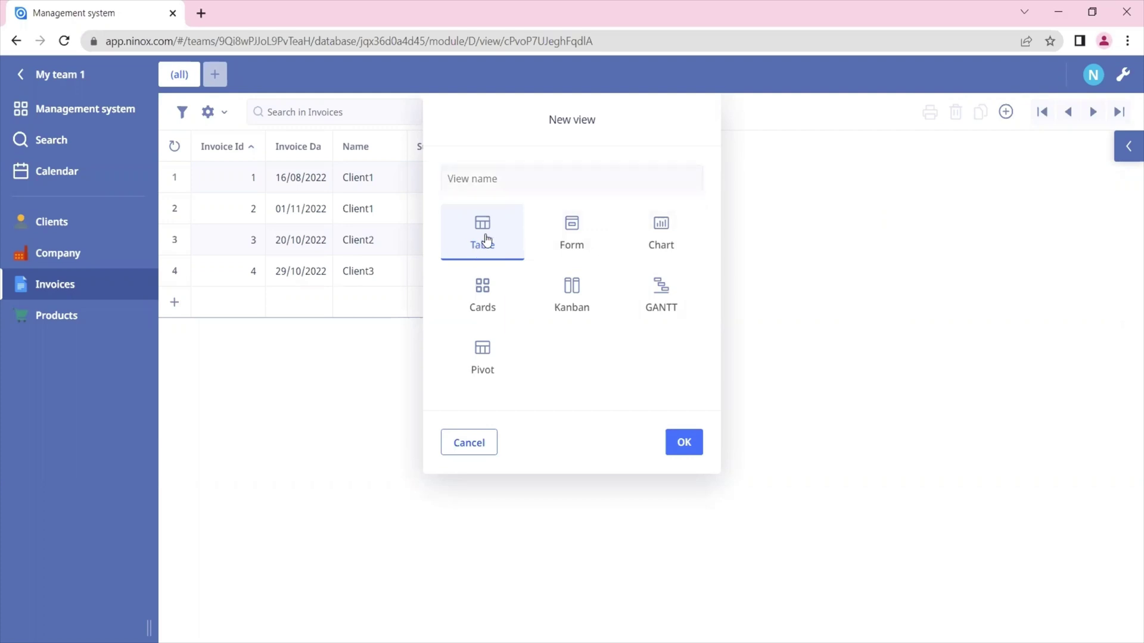
{"action": "left_click", "coordinate": [463, 172]}
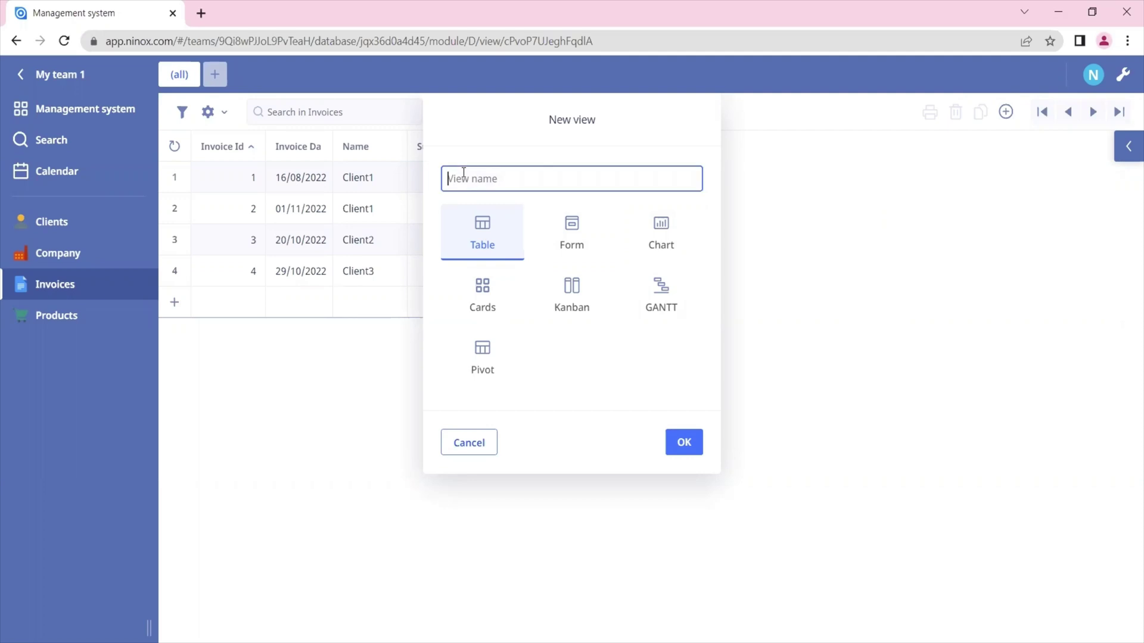
{"action": "type", "text": "Table"}
{"action": "left_click", "coordinate": [685, 440]}
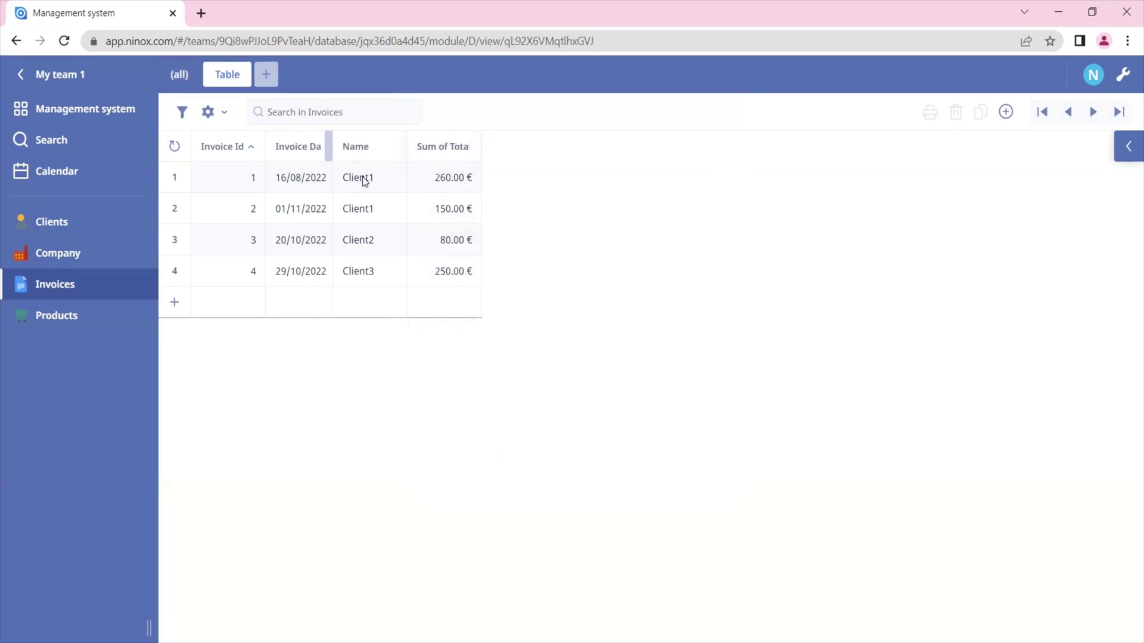
Step: Drag the Sum of Total Price column's border slightly wider
{"action": "left_click", "coordinate": [429, 150]}
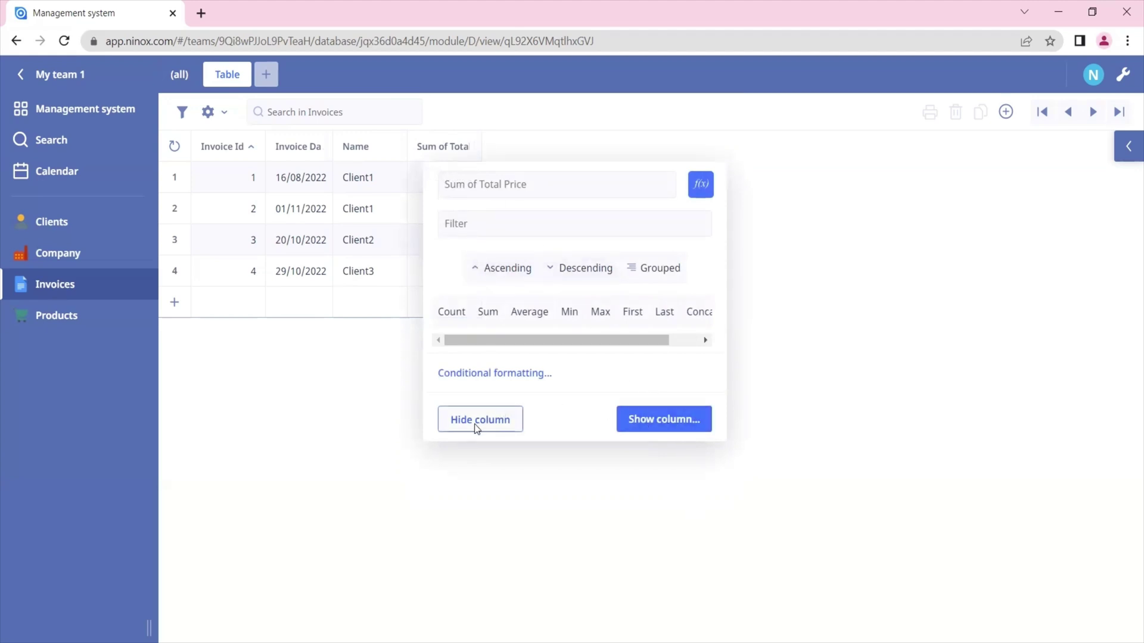
{"action": "left_click", "coordinate": [441, 148]}
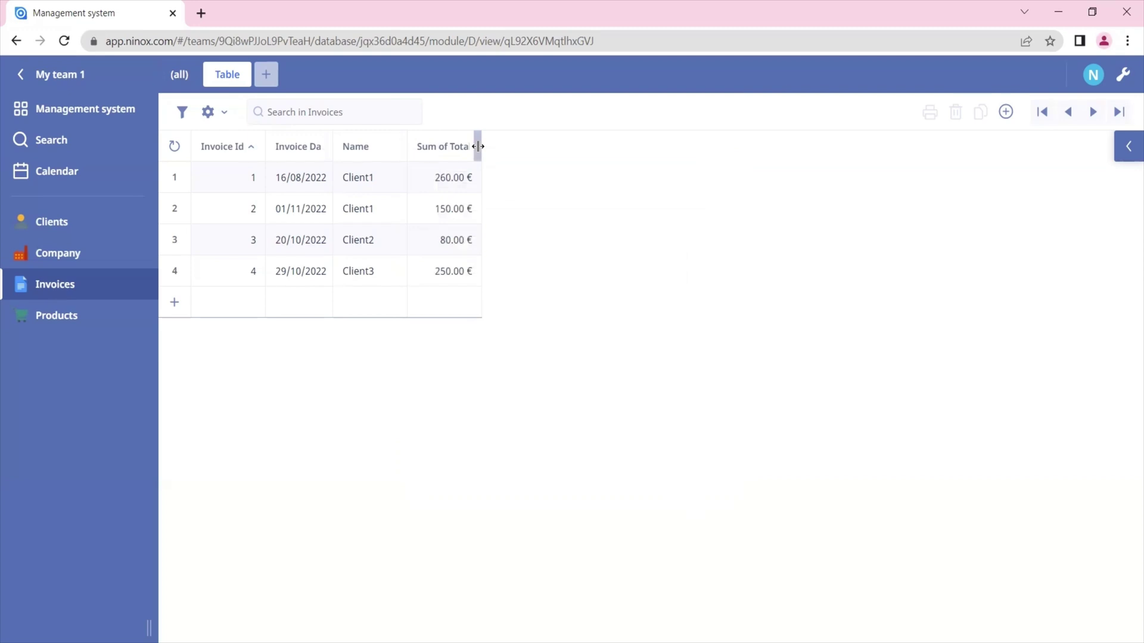
{"action": "mouse_move", "coordinate": [477, 146]}
{"action": "left_mouse_down"}
{"action": "mouse_move", "coordinate": [543, 148]}
{"action": "mouse_move", "coordinate": [470, 148]}
{"action": "mouse_move", "coordinate": [488, 147]}
{"action": "left_mouse_up"}
{"action": "mouse_move", "coordinate": [174, 188]}
{"action": "left_mouse_down"}
{"action": "mouse_move", "coordinate": [174, 220]}
{"action": "mouse_move", "coordinate": [173, 188]}
{"action": "left_mouse_up"}
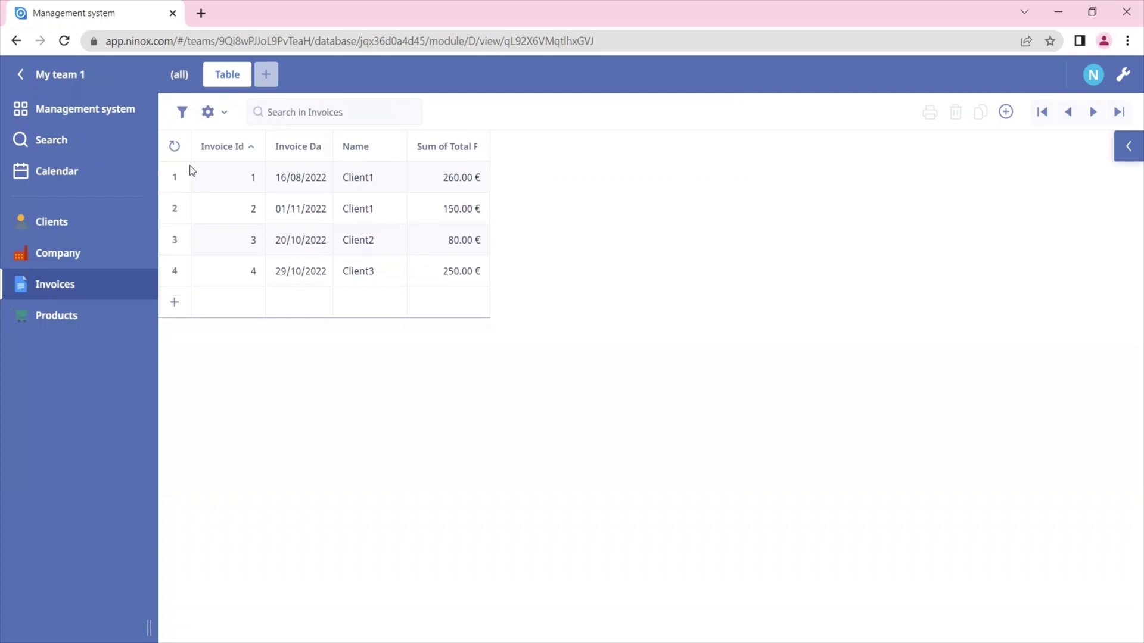
Step: Dismiss the row 2 selection menu and bring up the Sum of Total Price column options
{"action": "right_click", "coordinate": [178, 209]}
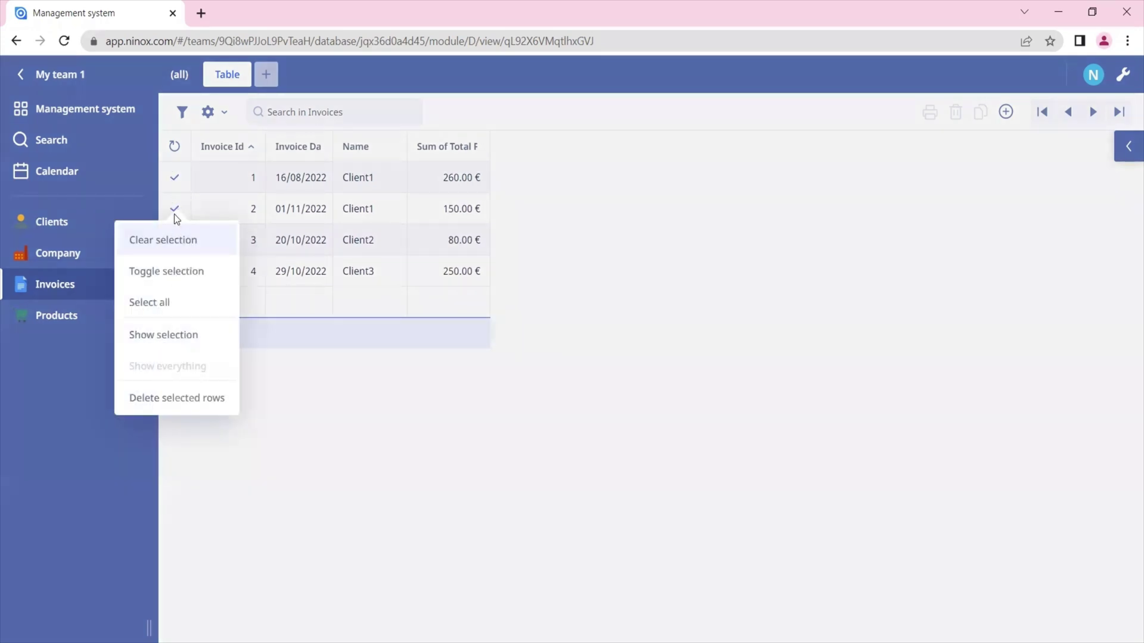
{"action": "left_click", "coordinate": [174, 201]}
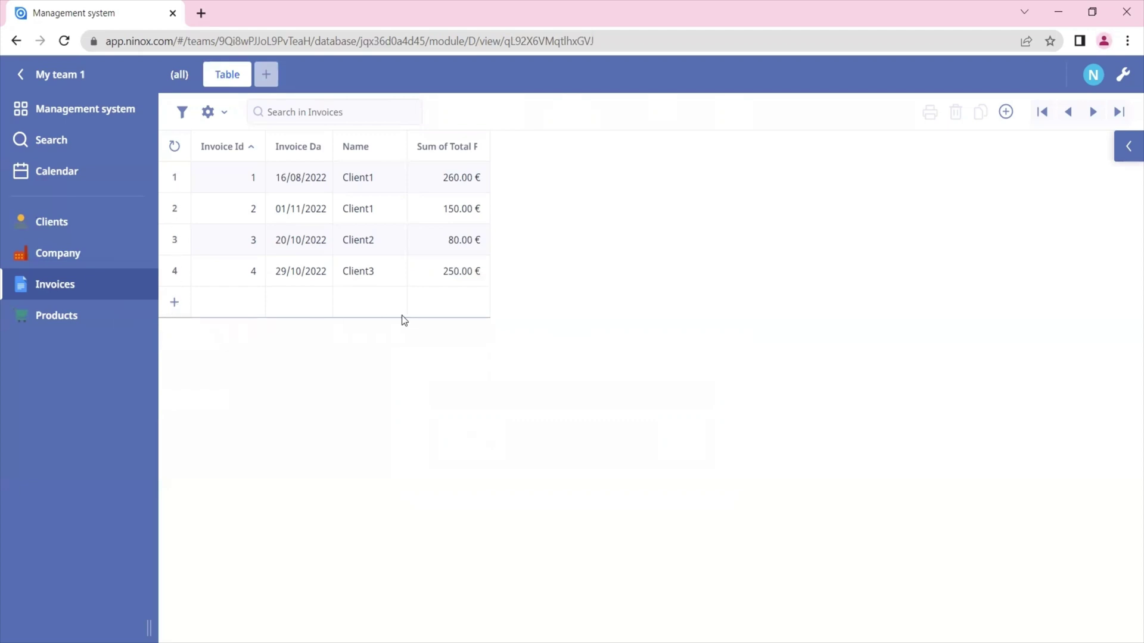
{"action": "left_click", "coordinate": [455, 153]}
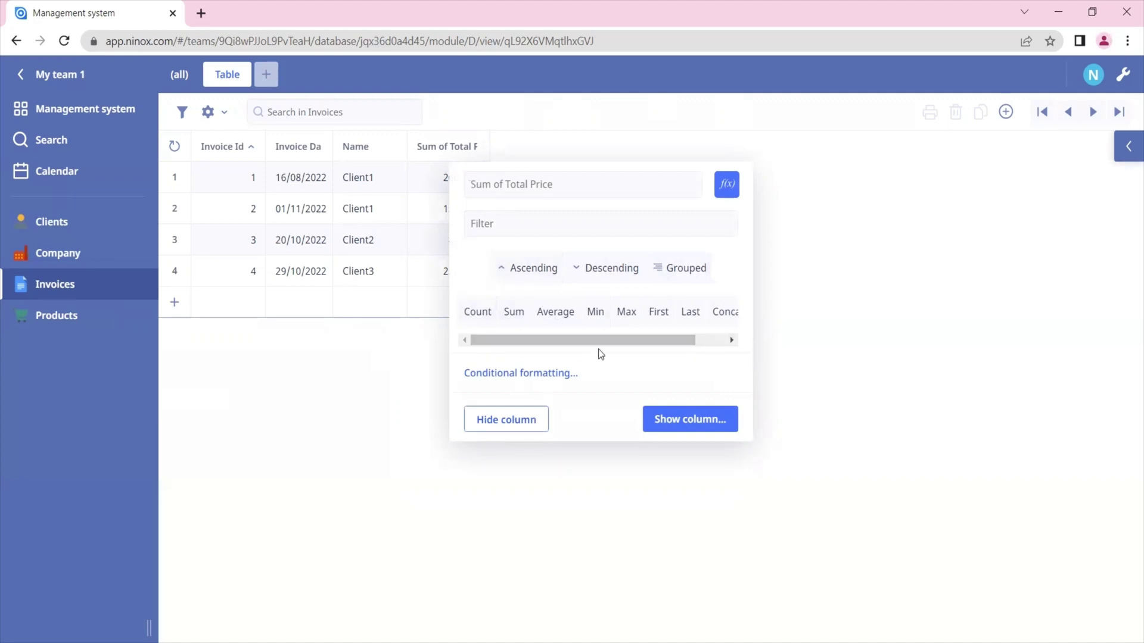
Step: Add a conditional formatting rule giving Sum of Total Price values '>' 100 a green background
{"action": "left_click", "coordinate": [538, 373]}
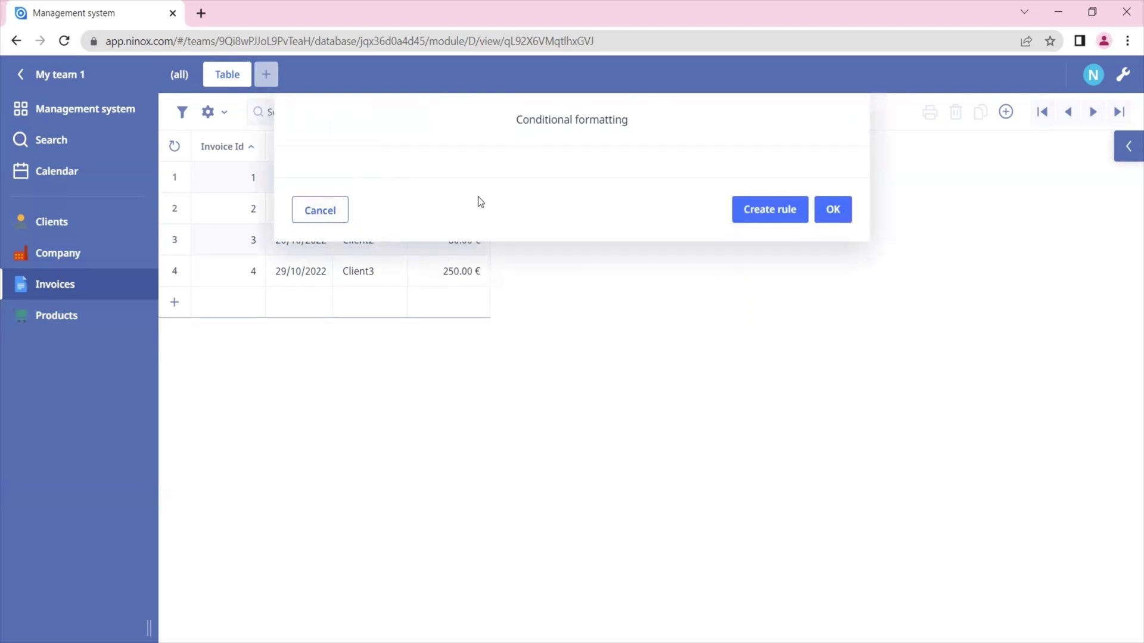
{"action": "left_click", "coordinate": [764, 213]}
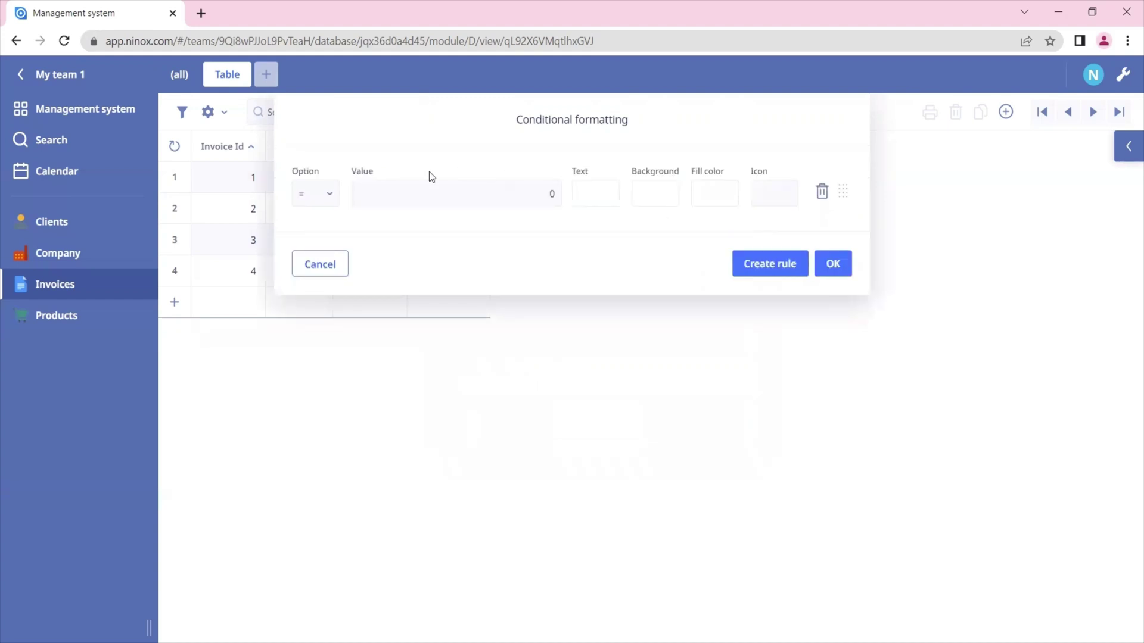
{"action": "left_click", "coordinate": [326, 197]}
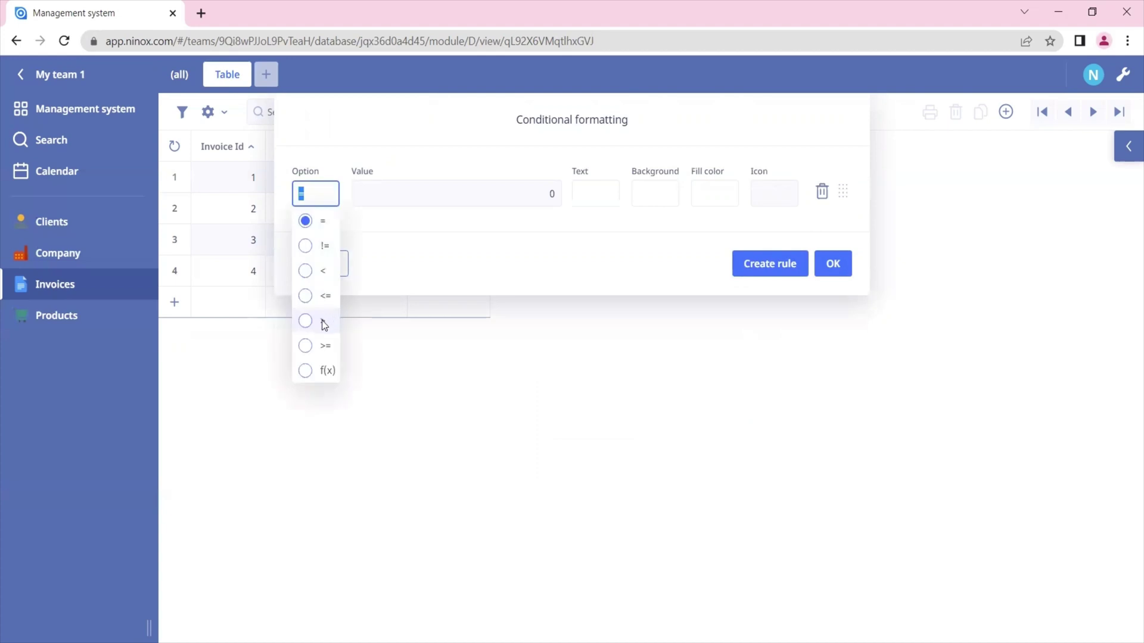
{"action": "left_click", "coordinate": [324, 320]}
{"action": "left_click", "coordinate": [462, 197]}
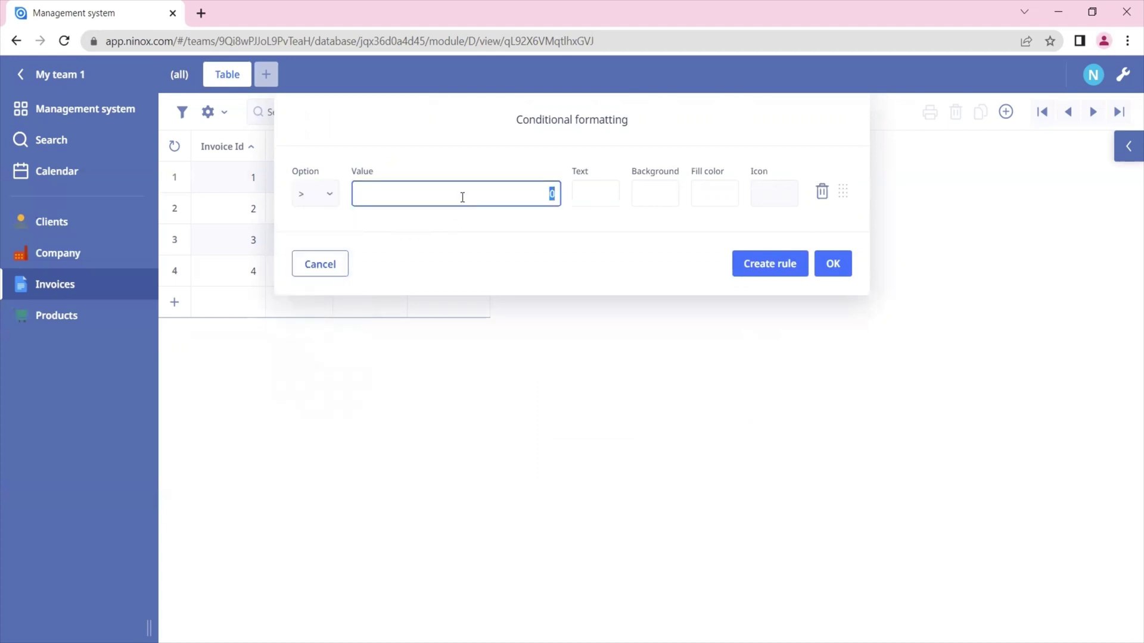
{"action": "type", "text": "100"}
{"action": "left_click", "coordinate": [661, 197]}
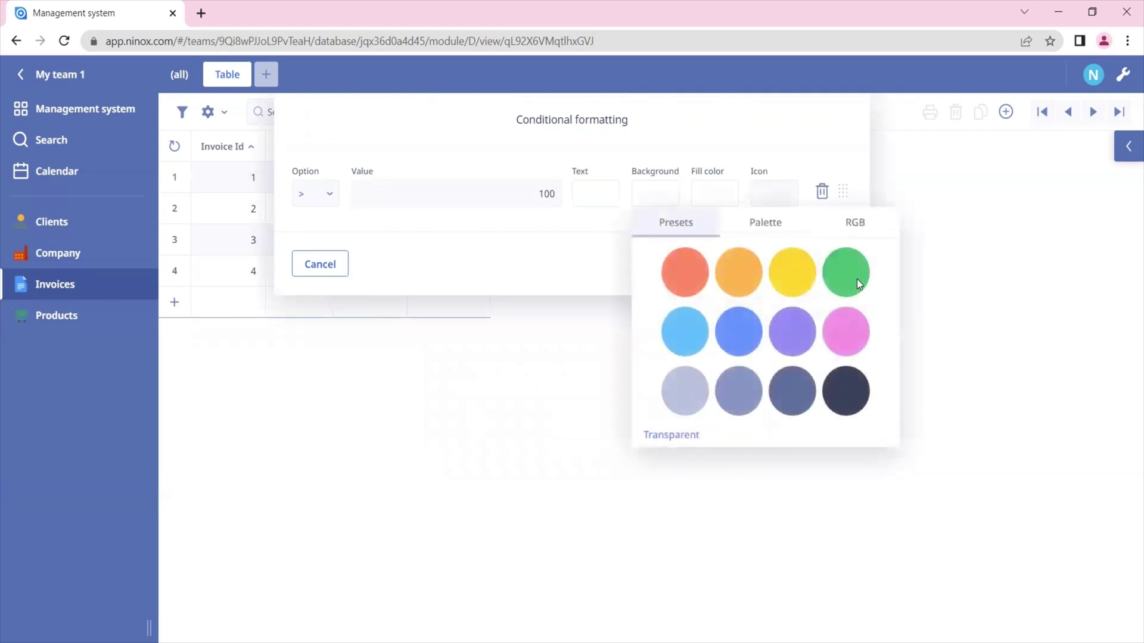
{"action": "left_click", "coordinate": [857, 279]}
{"action": "left_click", "coordinate": [565, 281]}
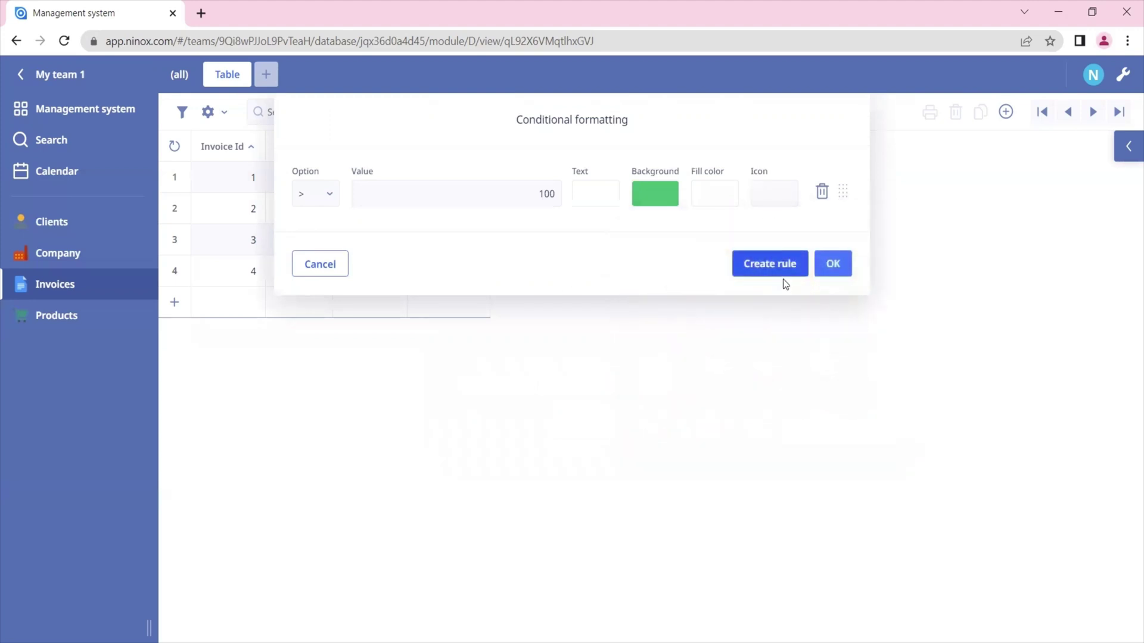
{"action": "left_click", "coordinate": [833, 264]}
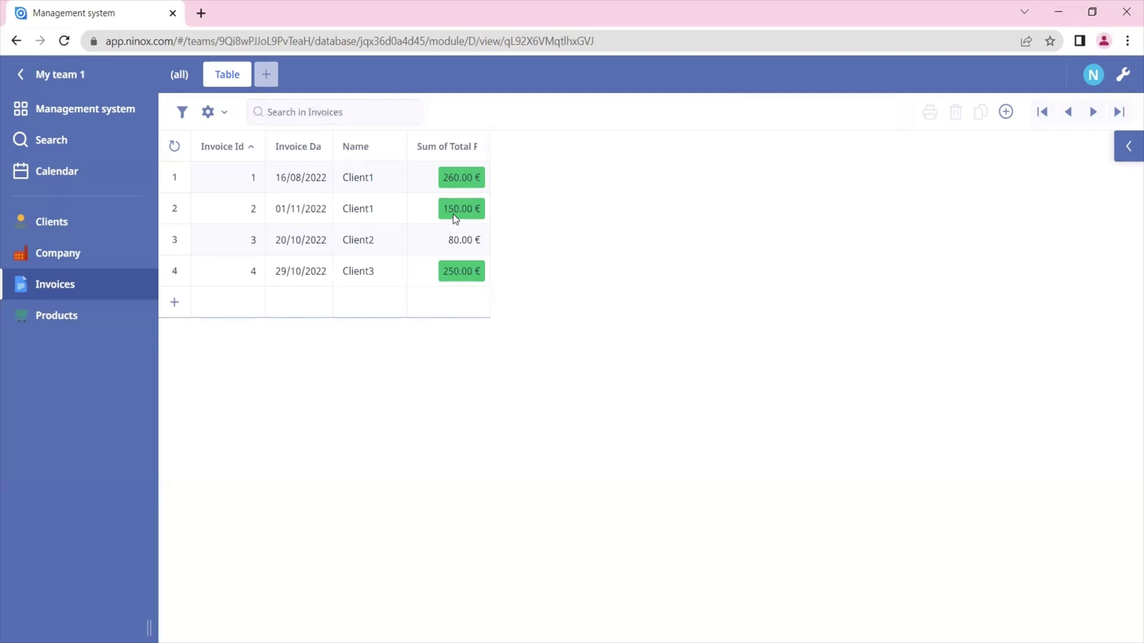
Step: View invoice 1's record, step to invoice 2, close the details and begin a new view
{"action": "left_click", "coordinate": [472, 178]}
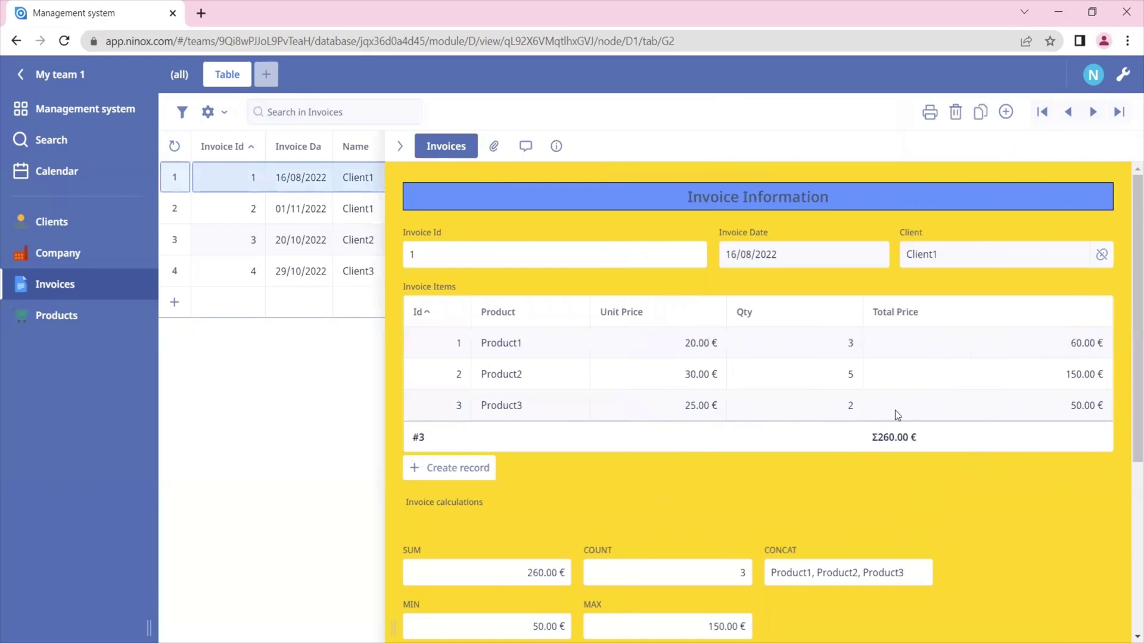
{"action": "key", "text": "Down"}
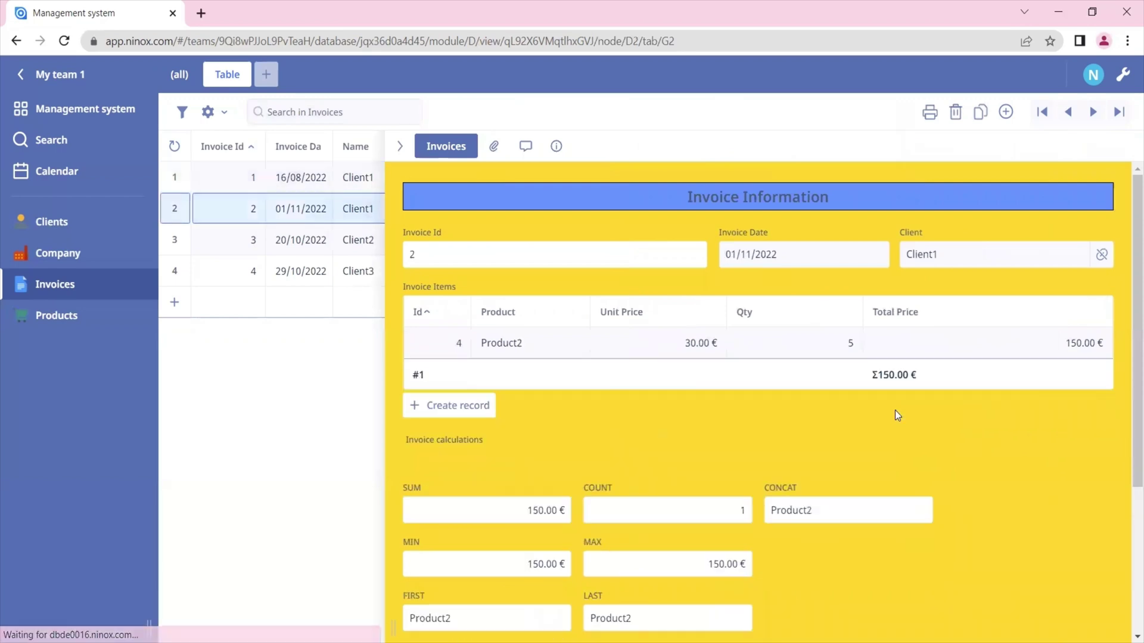
{"action": "left_click", "coordinate": [396, 146]}
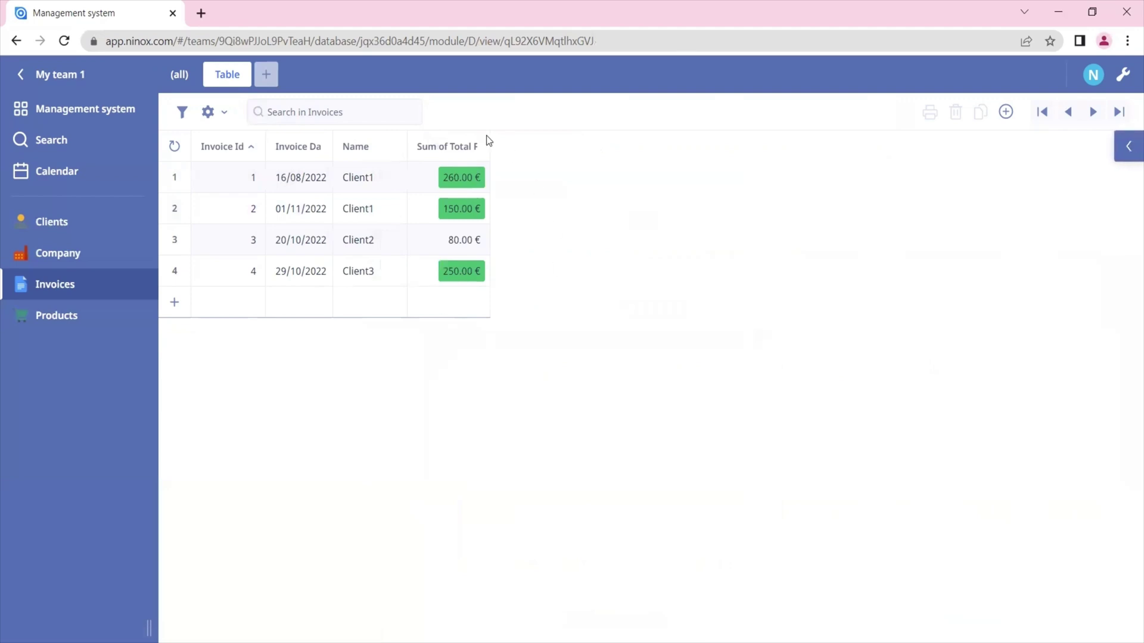
{"action": "left_click", "coordinate": [268, 71]}
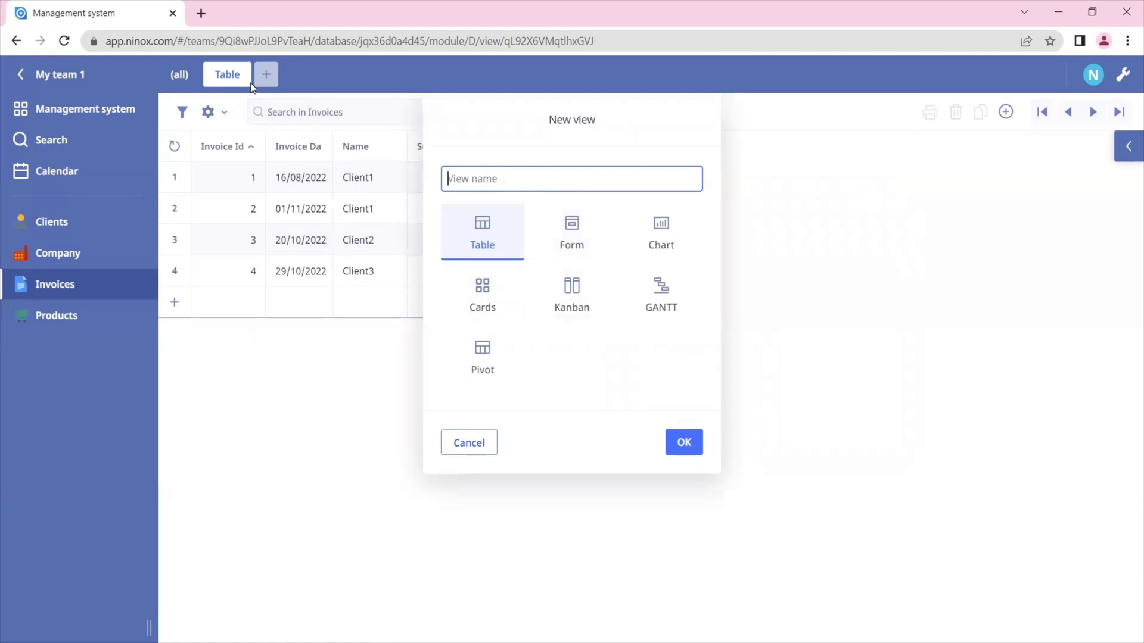
Step: Create the new view with the Form layout
{"action": "left_click", "coordinate": [570, 239]}
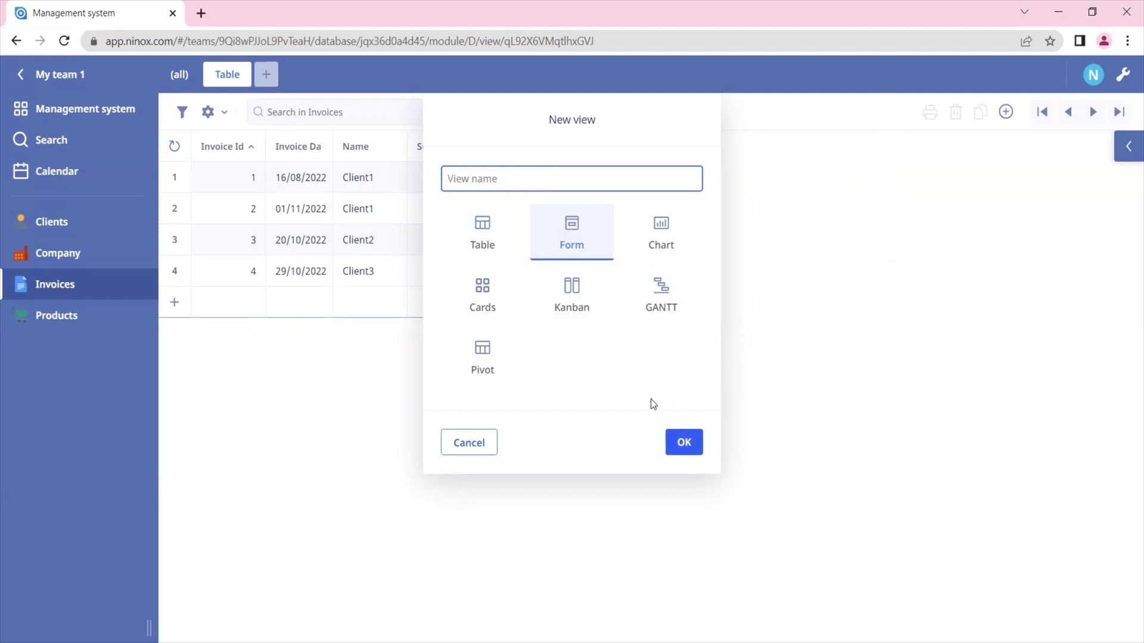
{"action": "left_click", "coordinate": [685, 444]}
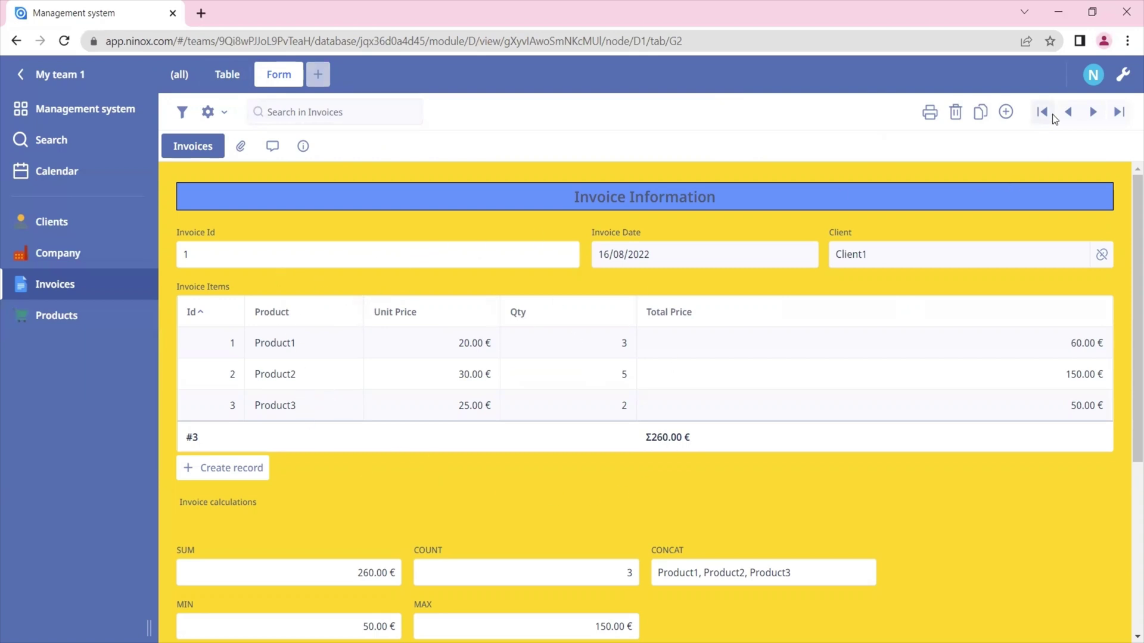
Step: Enter database design editing and close the formula editor without changes
{"action": "left_click", "coordinate": [1123, 75]}
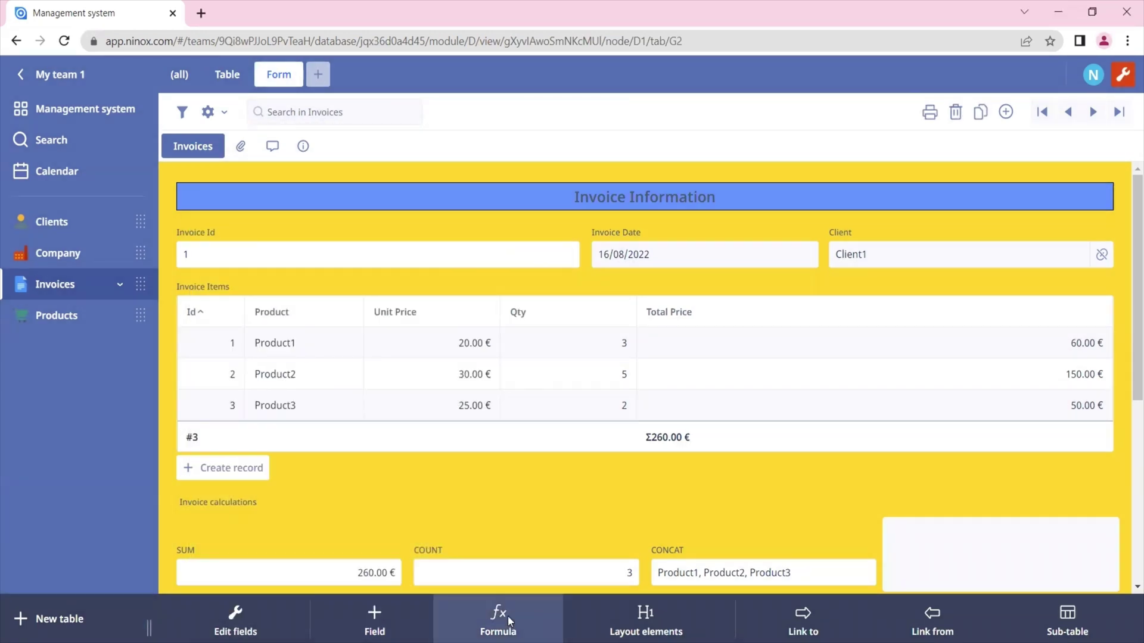
{"action": "left_click", "coordinate": [508, 621]}
{"action": "left_click", "coordinate": [1036, 73]}
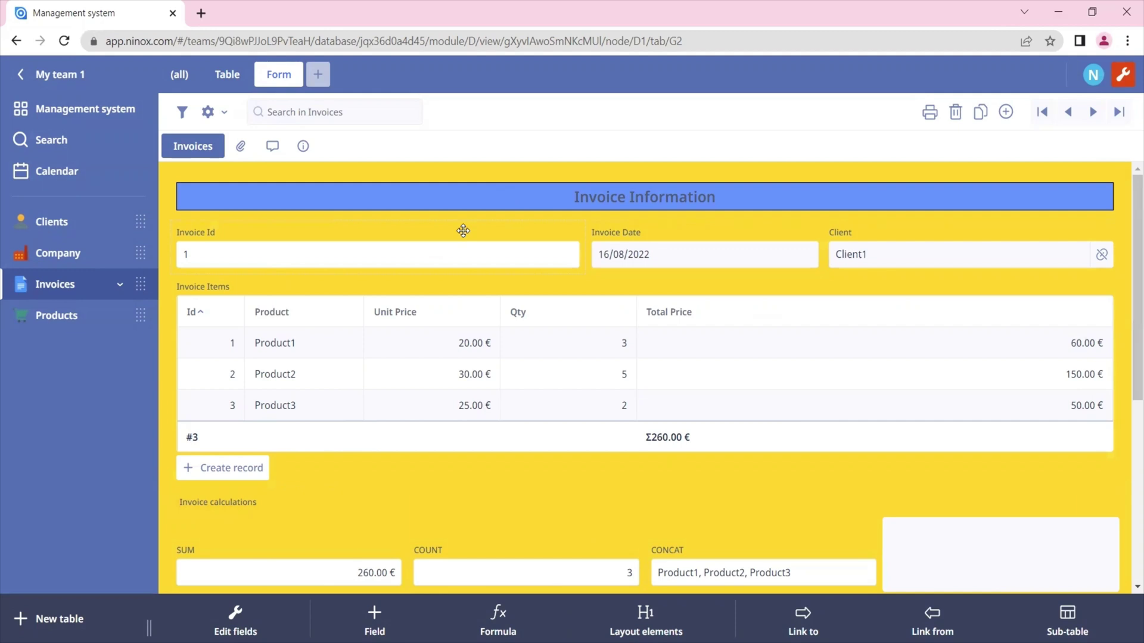
Step: Browse the form forward to invoices 3 and 4, then start another new view
{"action": "key", "text": "ctrl+Down"}
{"action": "key", "text": "ctrl+Down"}
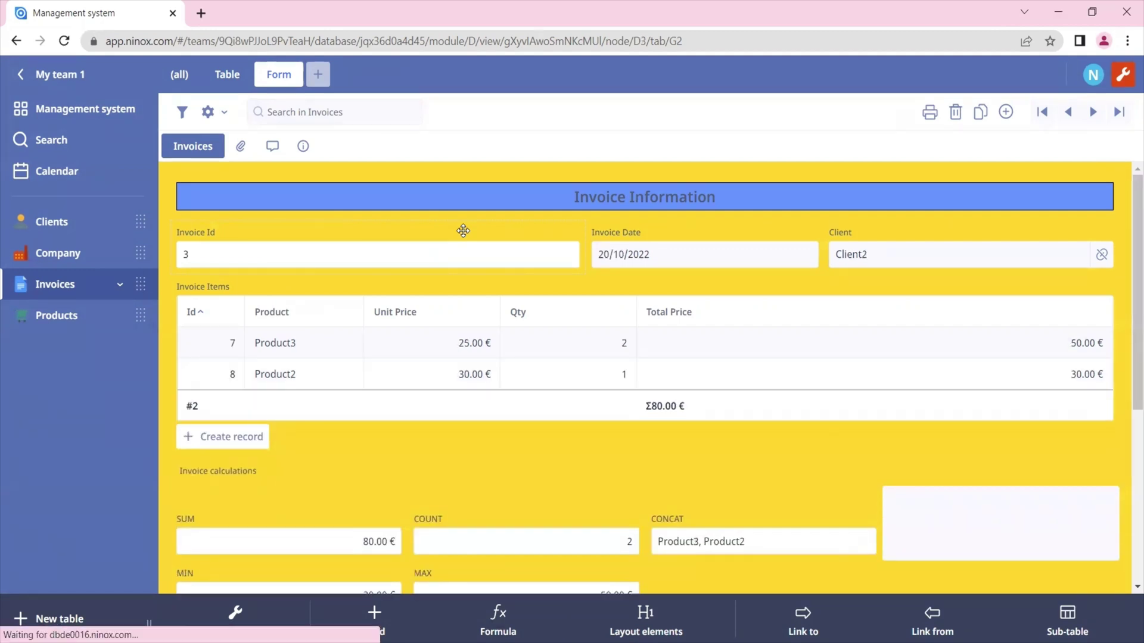
{"action": "left_click", "coordinate": [1091, 114]}
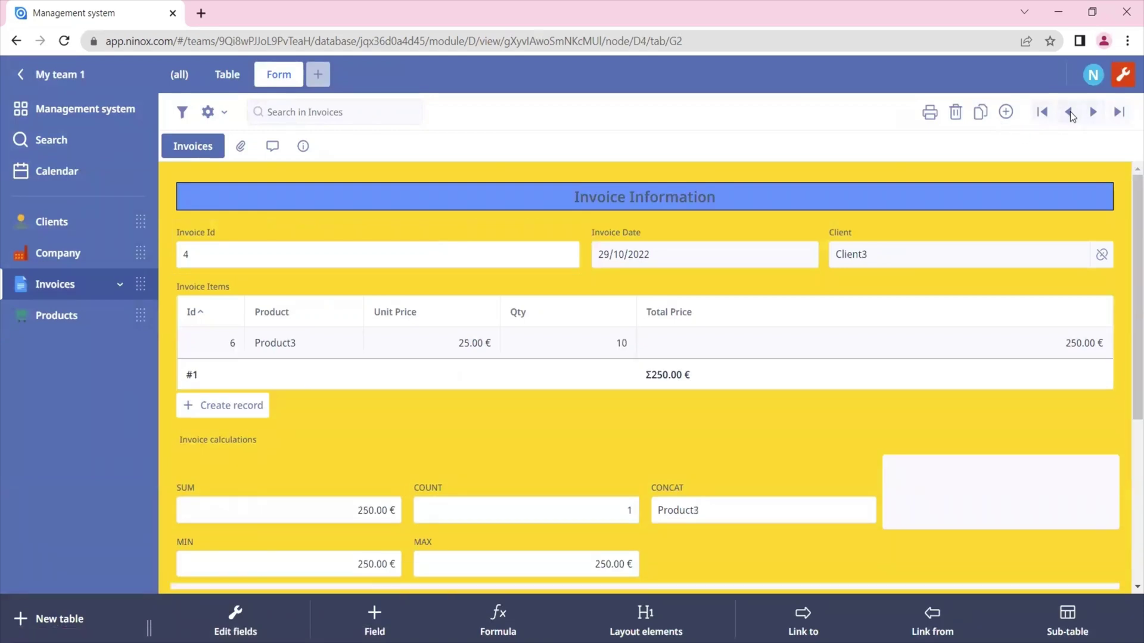
{"action": "left_click", "coordinate": [1069, 113]}
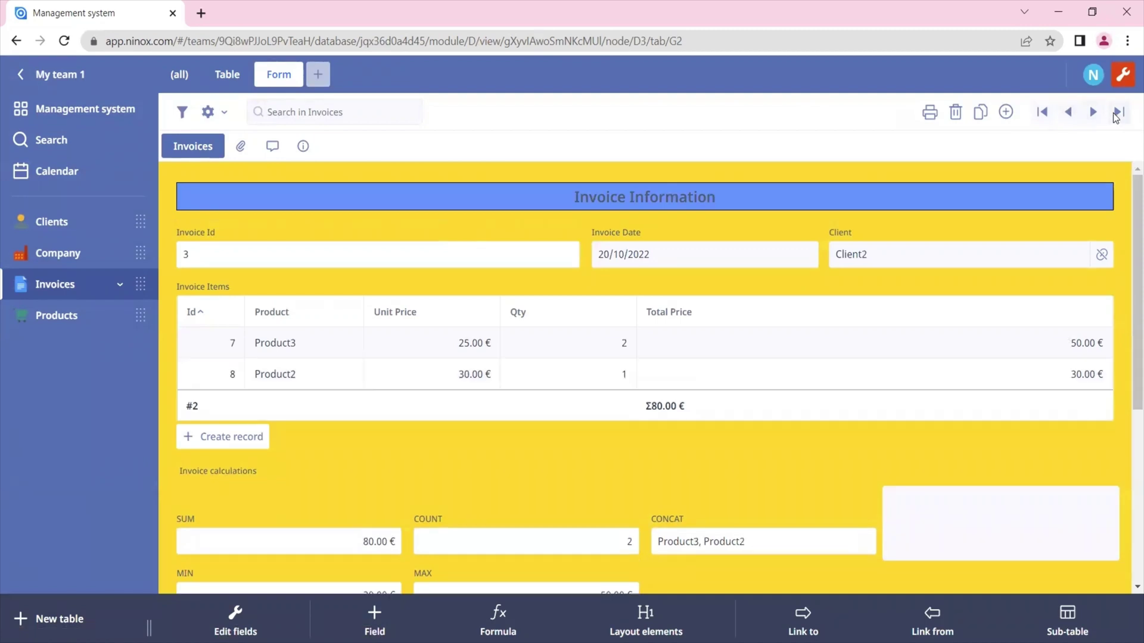
{"action": "left_click", "coordinate": [1115, 117]}
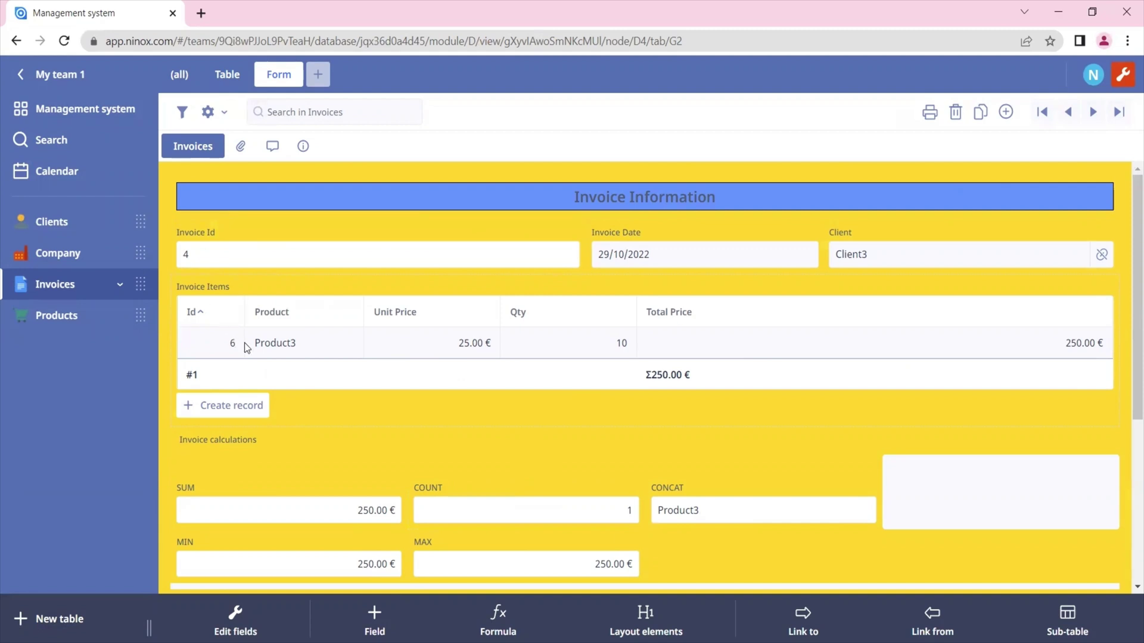
{"action": "left_click", "coordinate": [317, 78]}
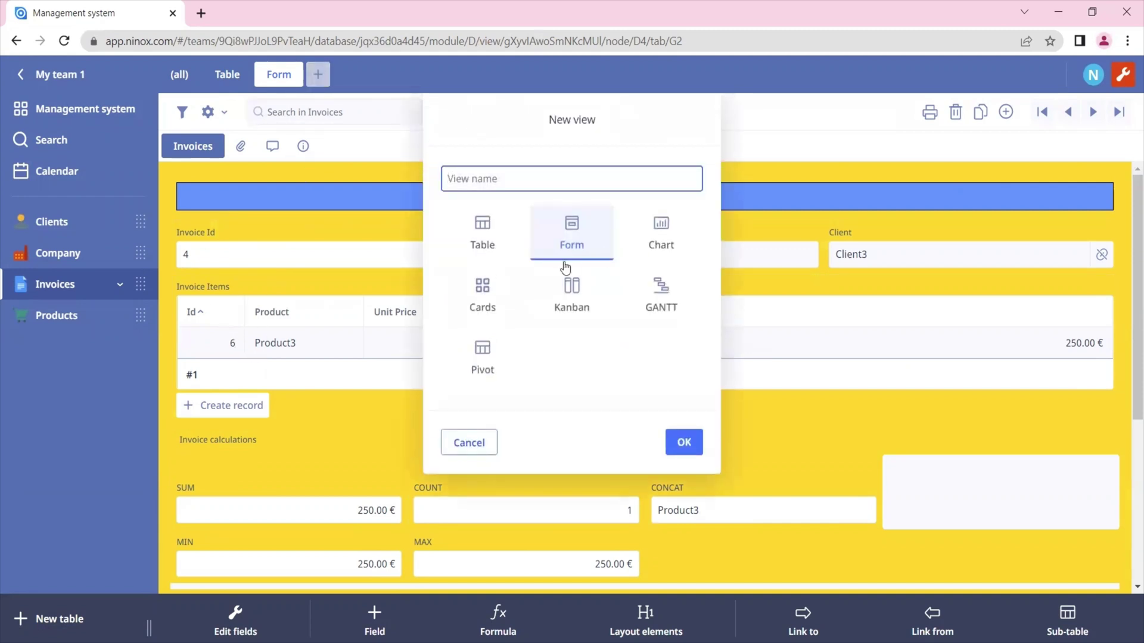
Step: Select Cards as the new view type and confirm it
{"action": "left_click", "coordinate": [485, 300]}
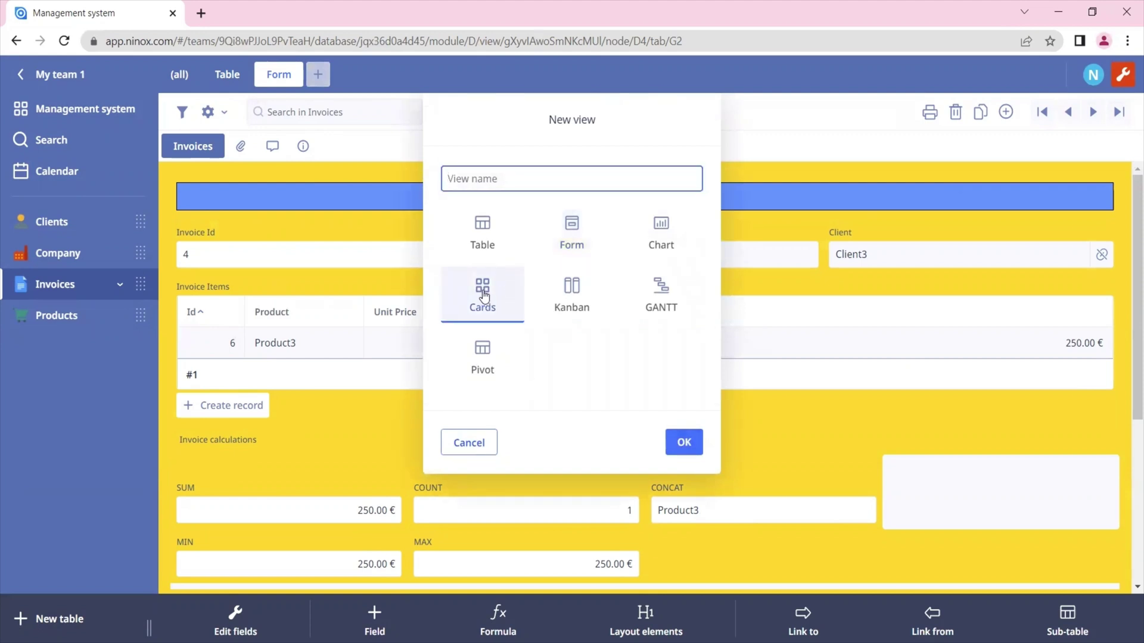
{"action": "left_click", "coordinate": [686, 447]}
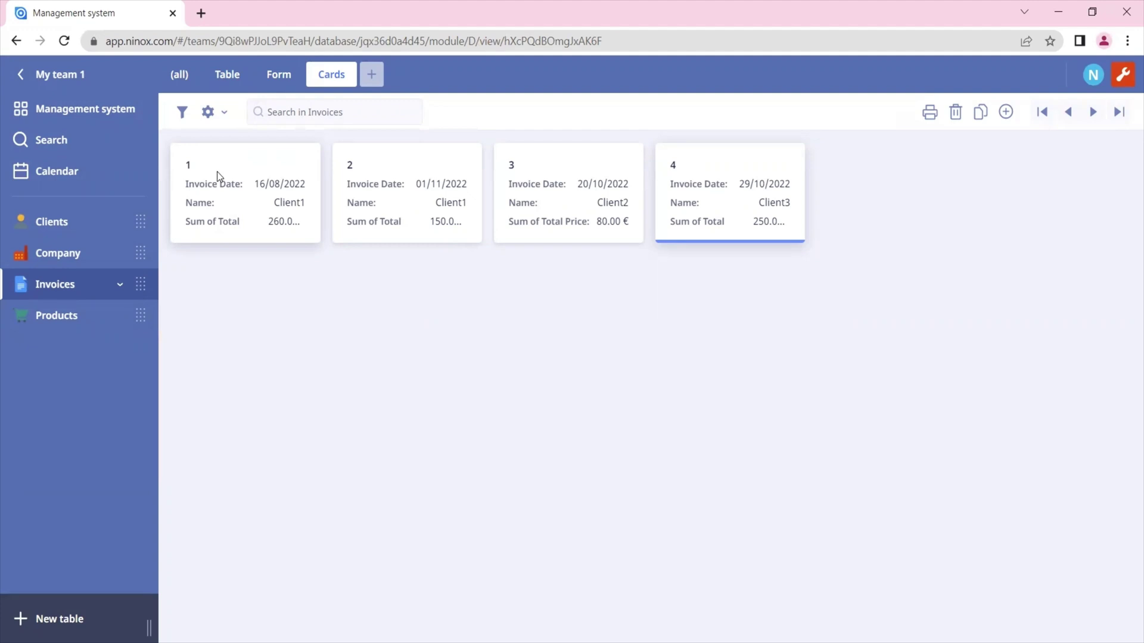
Step: Add the linked Client's Image field to the cards' visible columns
{"action": "left_click", "coordinate": [178, 113]}
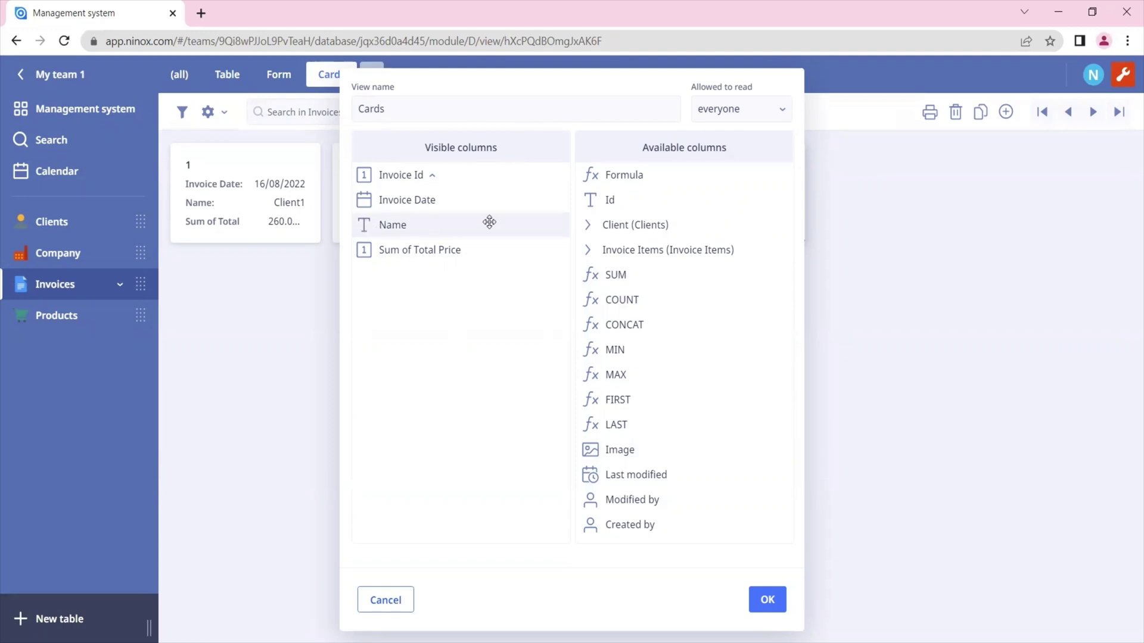
{"action": "left_click", "coordinate": [589, 225]}
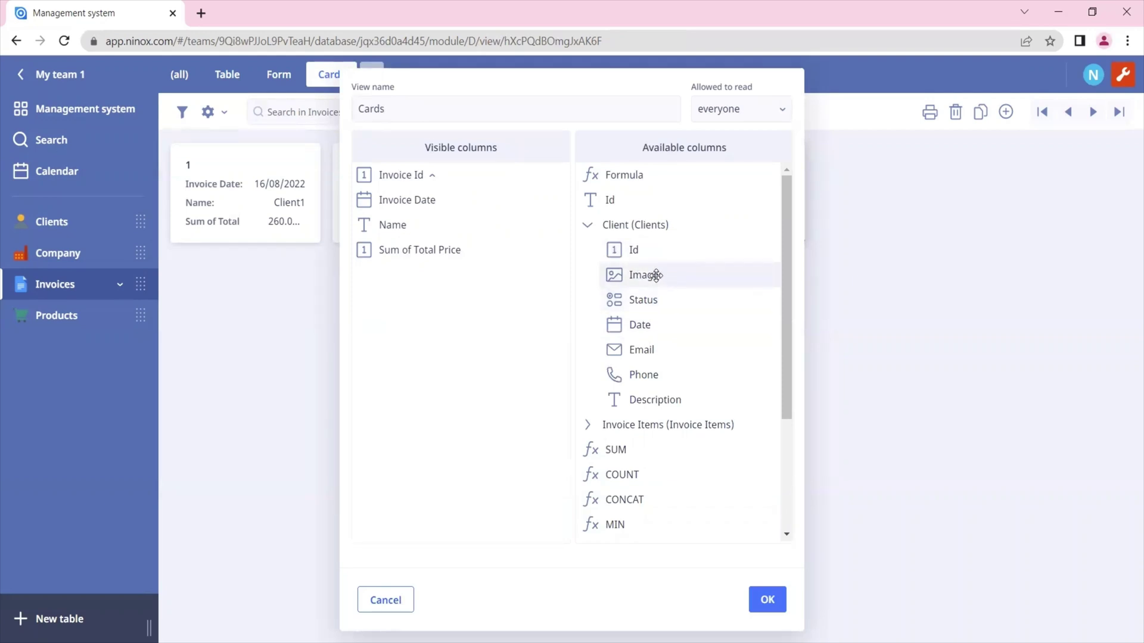
{"action": "left_click_drag", "start_coordinate": [651, 274], "coordinate": [446, 315]}
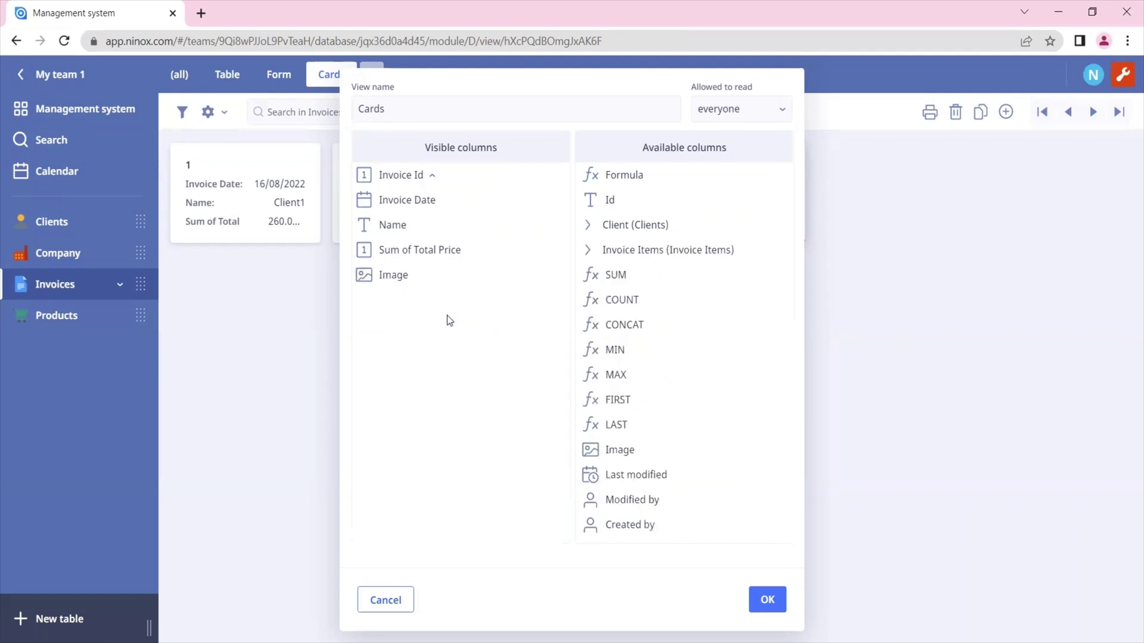
{"action": "left_click", "coordinate": [767, 599]}
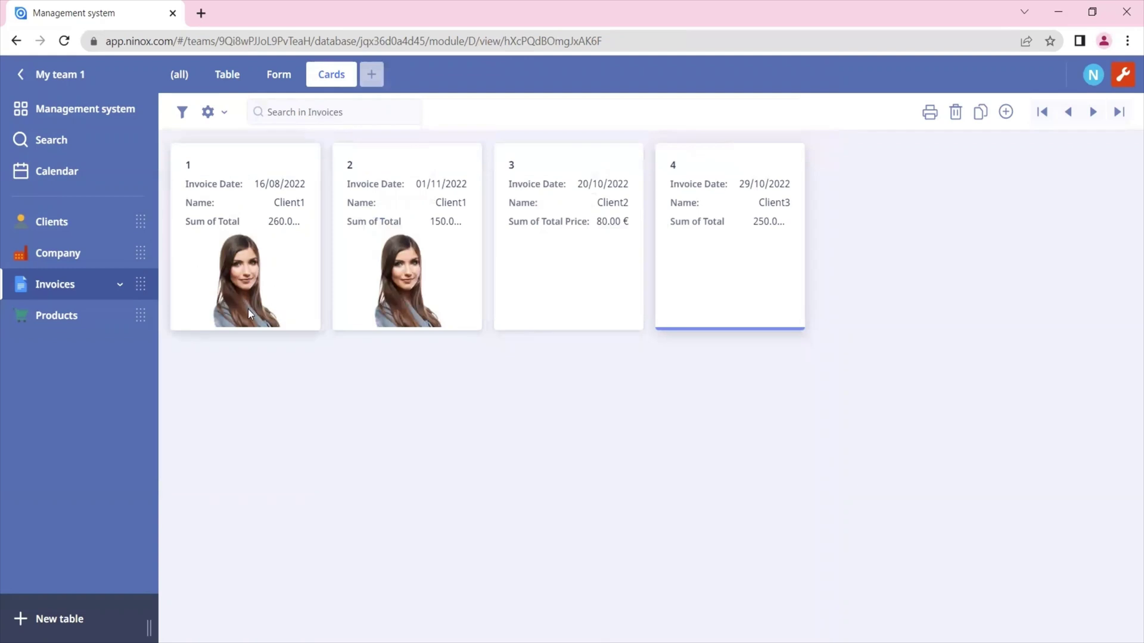
Step: Open invoice 1's record and add a Choice field named 'Status' to its form
{"action": "left_click", "coordinate": [247, 224]}
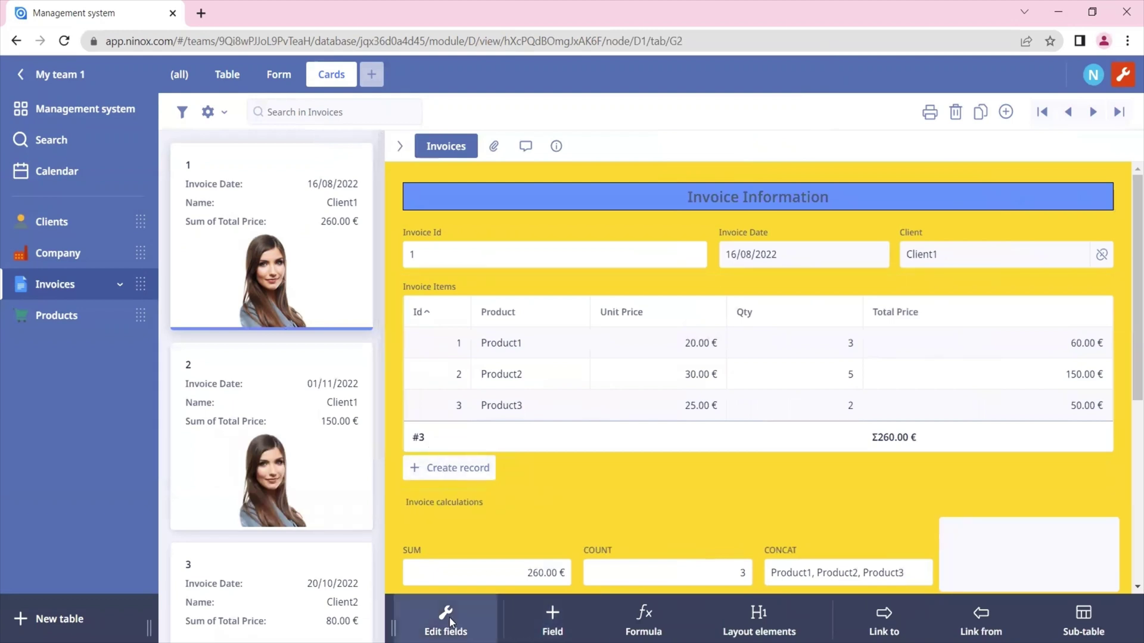
{"action": "left_click", "coordinate": [550, 620]}
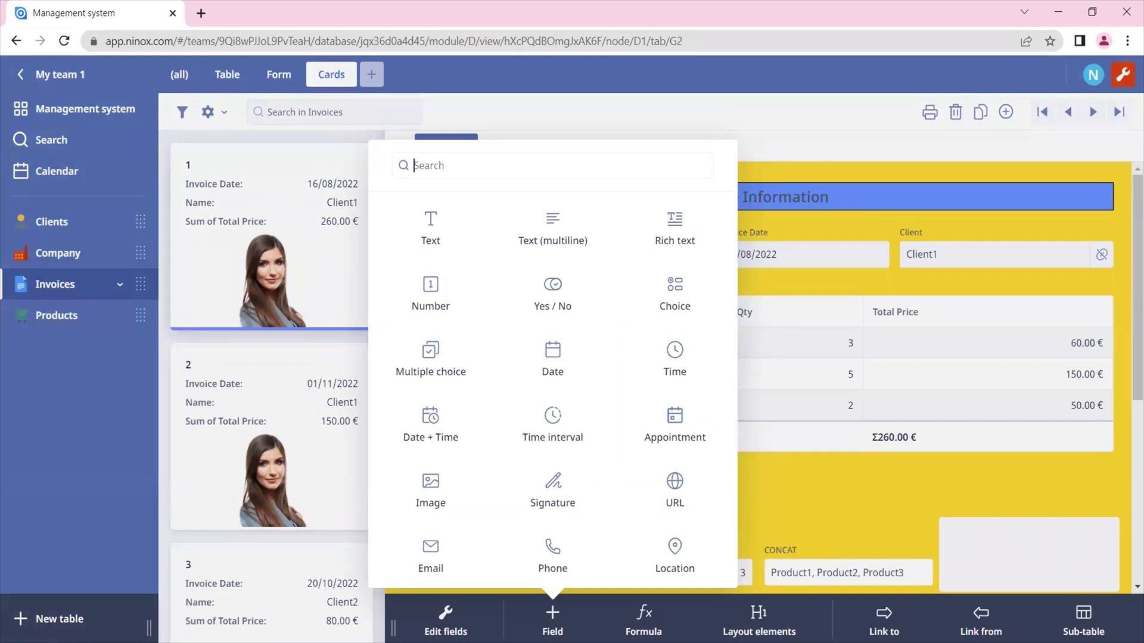
{"action": "left_click", "coordinate": [696, 302]}
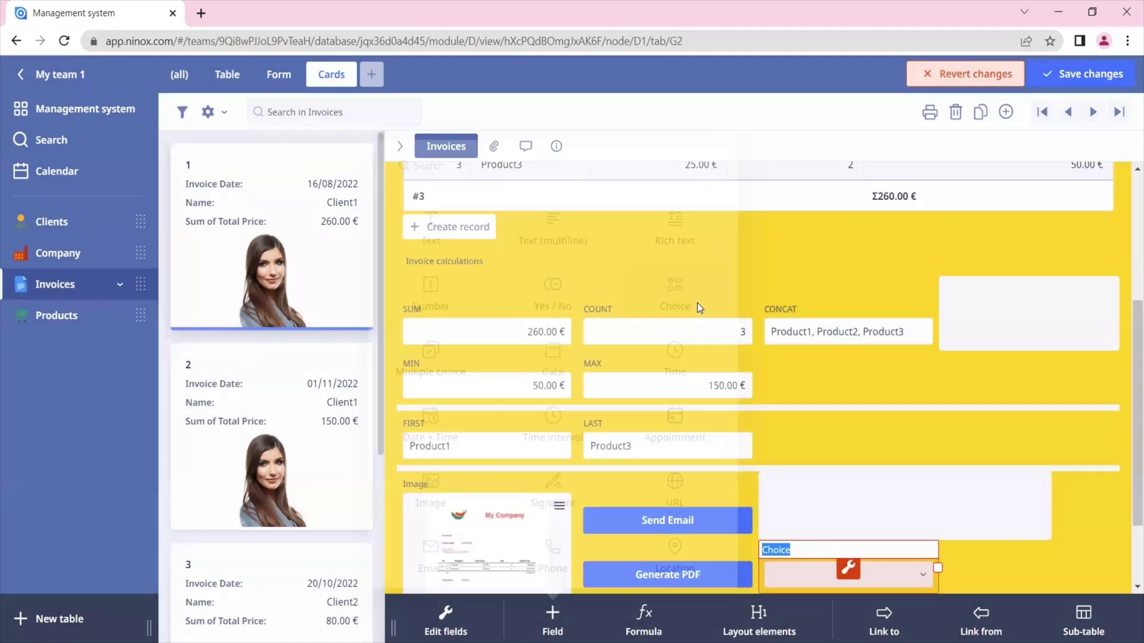
{"action": "type", "text": "Status"}
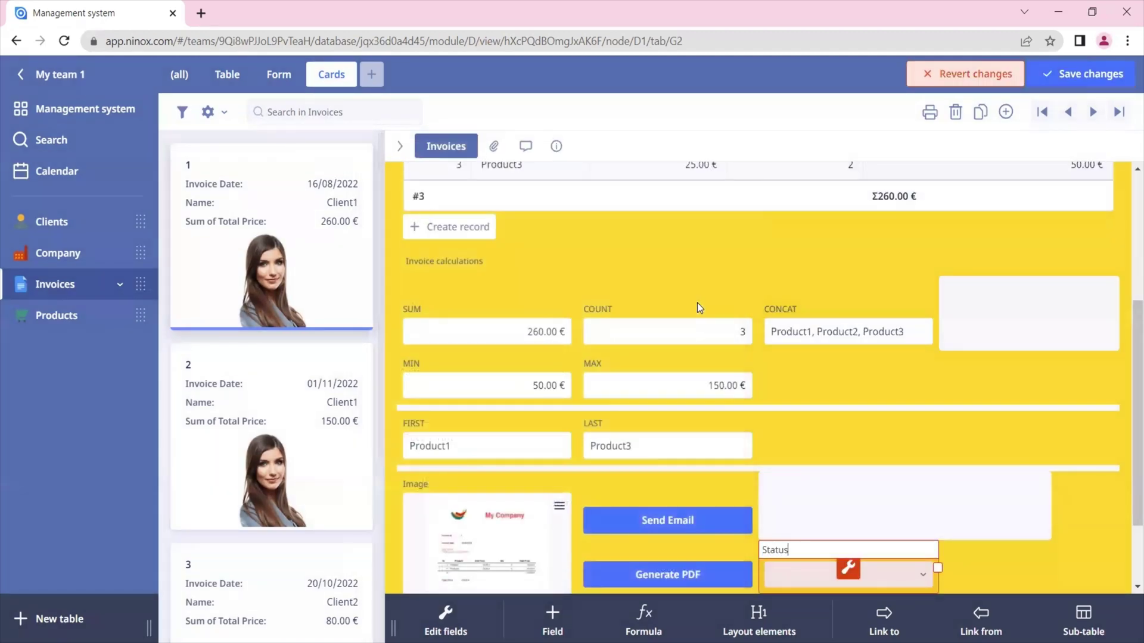
{"action": "key", "text": "Return"}
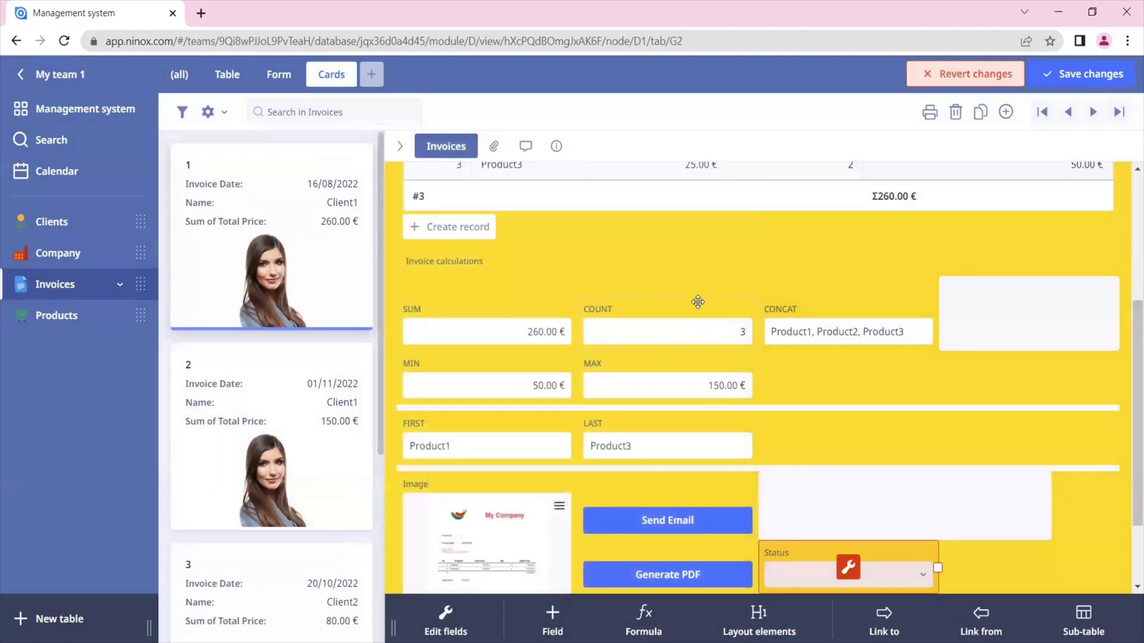
Step: Add New and Sent as the Status field's first choice values
{"action": "left_click", "coordinate": [853, 573]}
{"action": "left_click", "coordinate": [658, 206]}
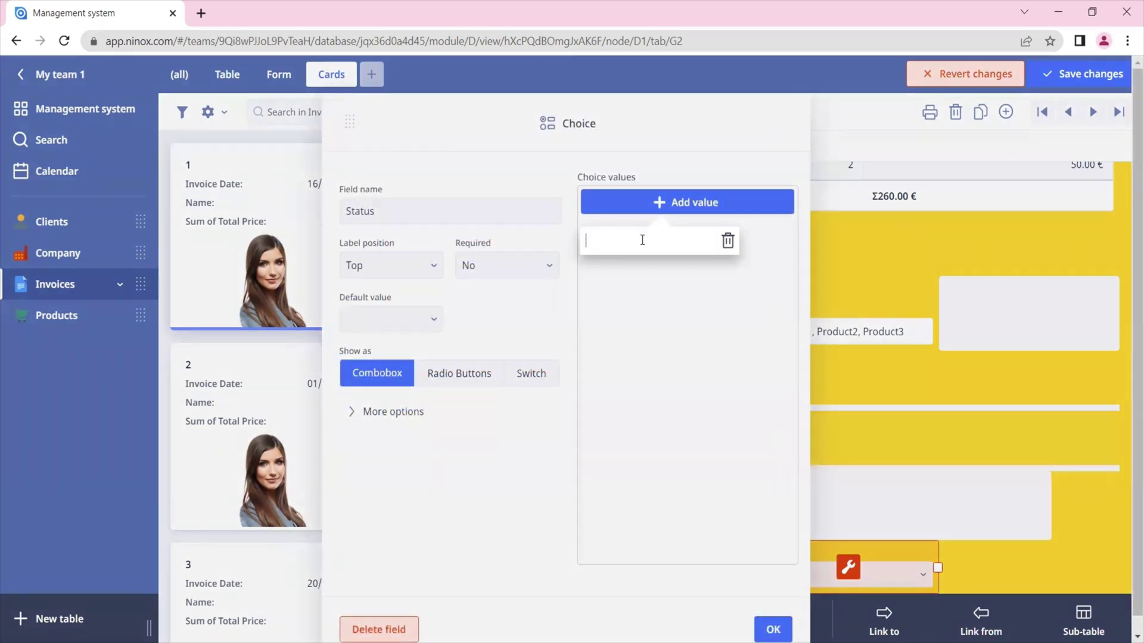
{"action": "type", "text": "New"}
{"action": "key", "text": "Return"}
{"action": "left_click", "coordinate": [654, 238]}
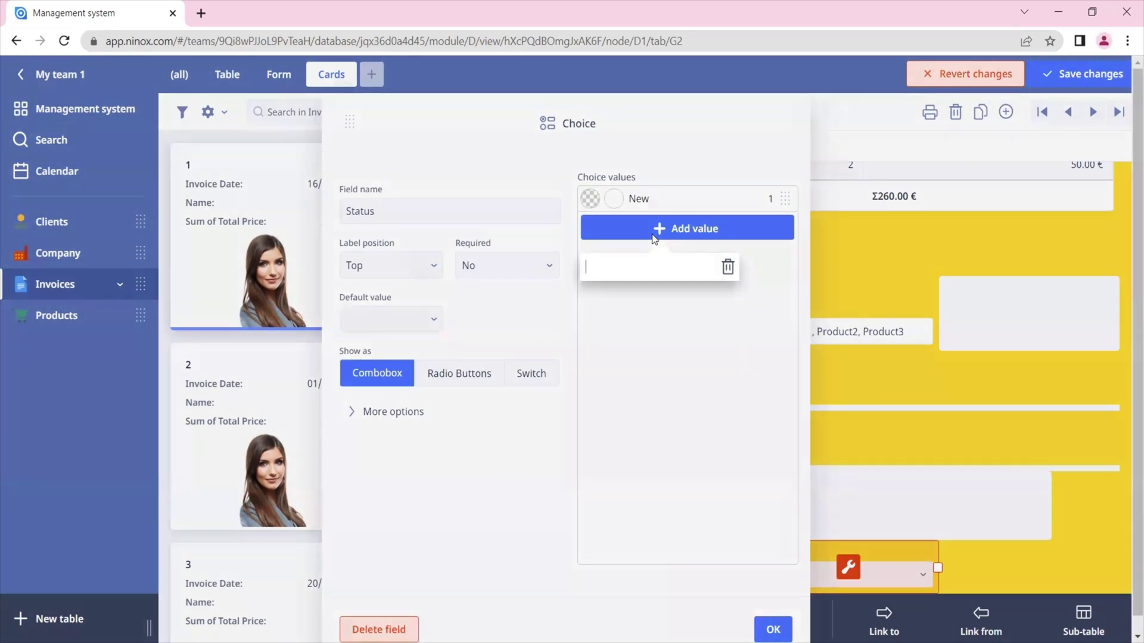
{"action": "type", "text": "Sent"}
{"action": "key", "text": "Return"}
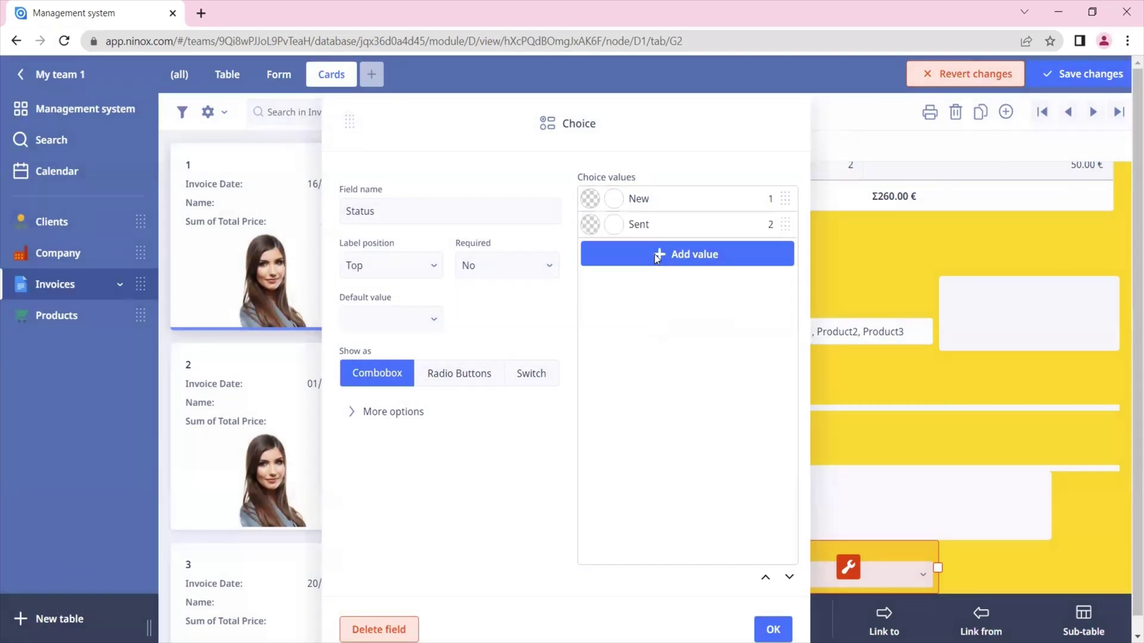
Step: Add Paid as the third choice and start entering Cancelled
{"action": "left_click", "coordinate": [657, 255]}
{"action": "type", "text": "Paid"}
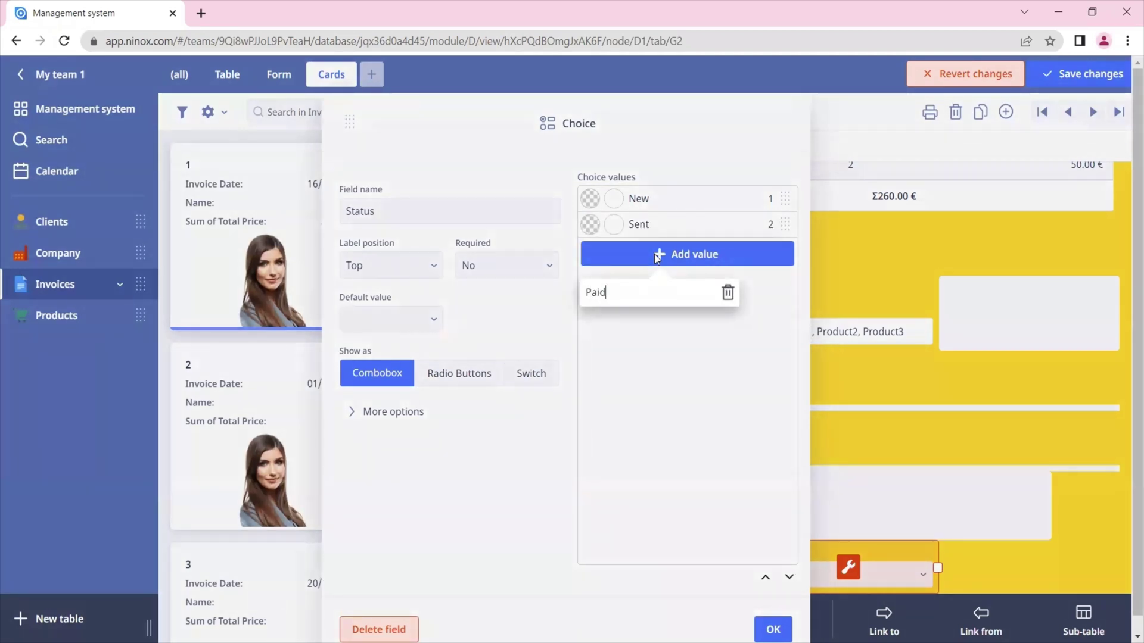
{"action": "key", "text": "Return"}
{"action": "left_click", "coordinate": [671, 290]}
{"action": "type", "text": "Cancelled"}
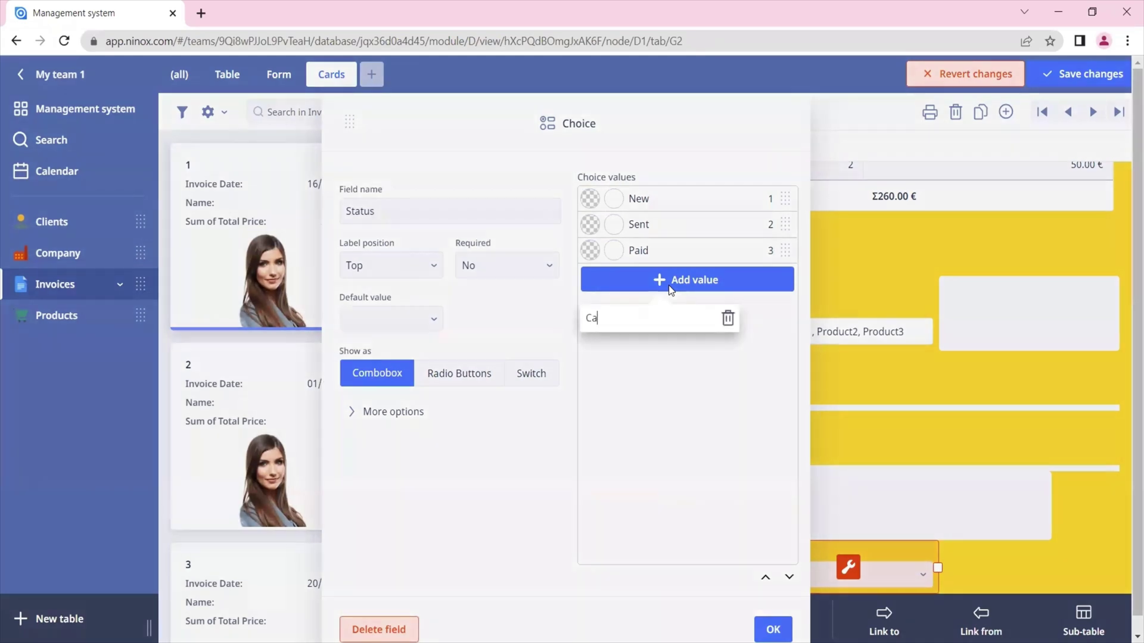
Step: Add Cancelled as the fourth Status choice, and colour New light blue and Sent yellow
{"action": "left_click", "coordinate": [679, 394]}
{"action": "left_click", "coordinate": [589, 200]}
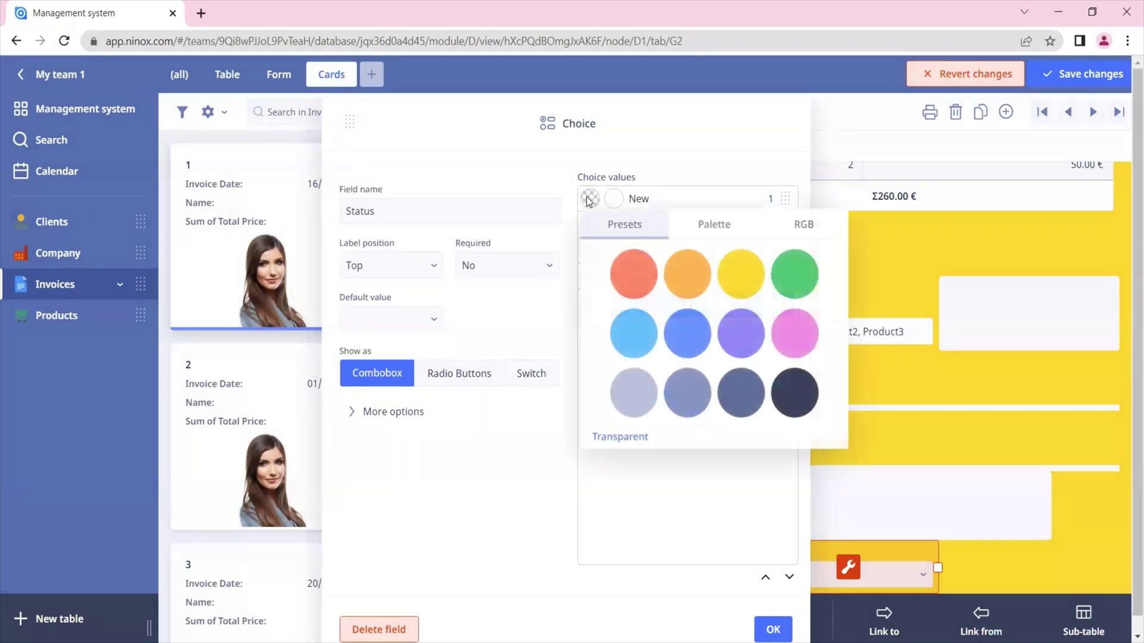
{"action": "left_click", "coordinate": [642, 332]}
{"action": "left_click", "coordinate": [674, 148]}
{"action": "left_click", "coordinate": [591, 227]}
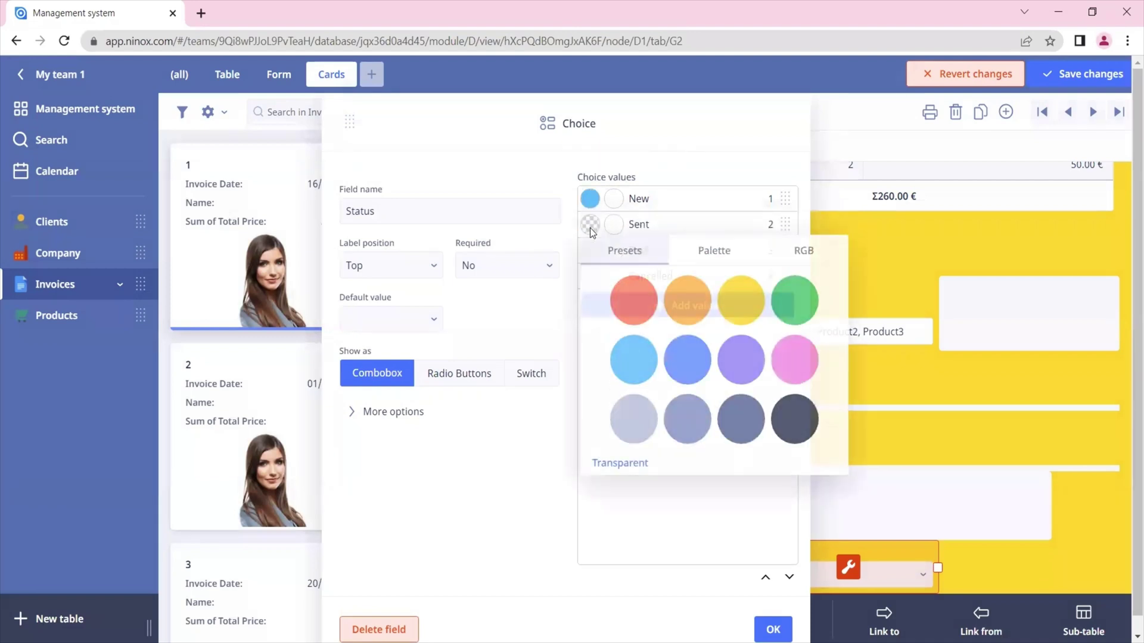
{"action": "left_click", "coordinate": [746, 309]}
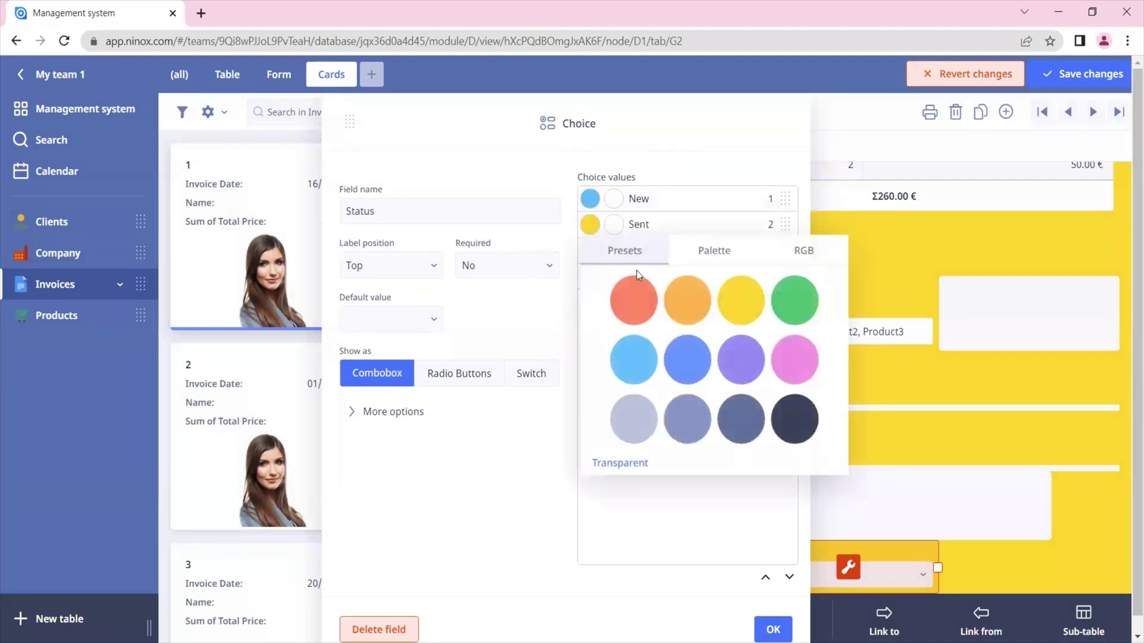
{"action": "left_click", "coordinate": [715, 91]}
Step: Colour the Paid choice green and the Cancelled choice red
{"action": "left_click", "coordinate": [590, 251]}
{"action": "left_click", "coordinate": [783, 323]}
{"action": "left_click", "coordinate": [670, 127]}
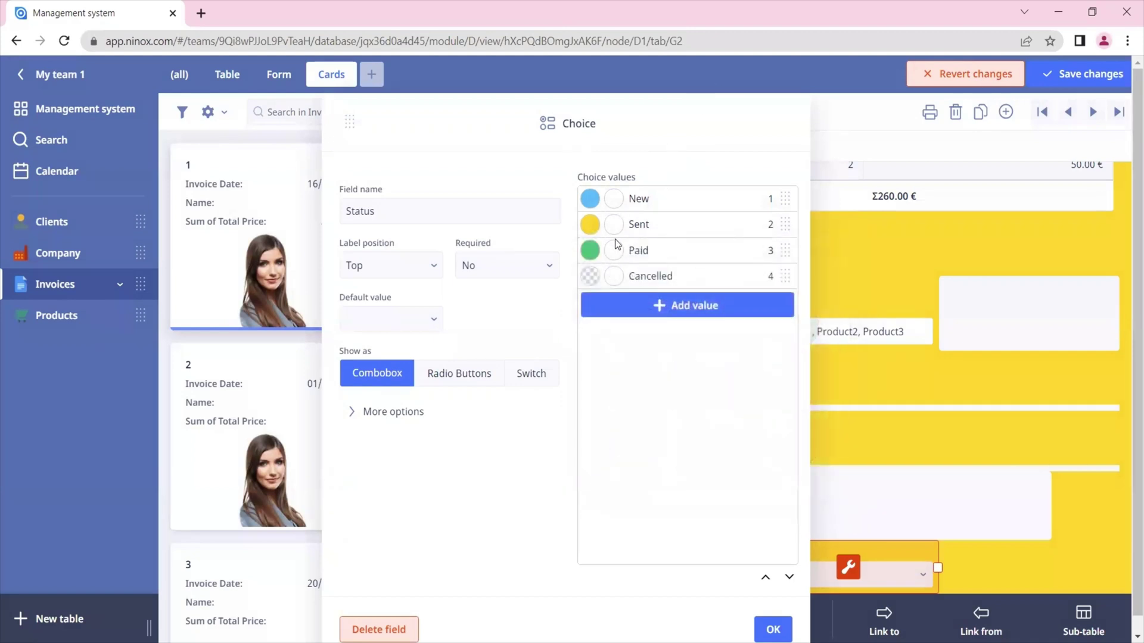
{"action": "left_click", "coordinate": [590, 276]}
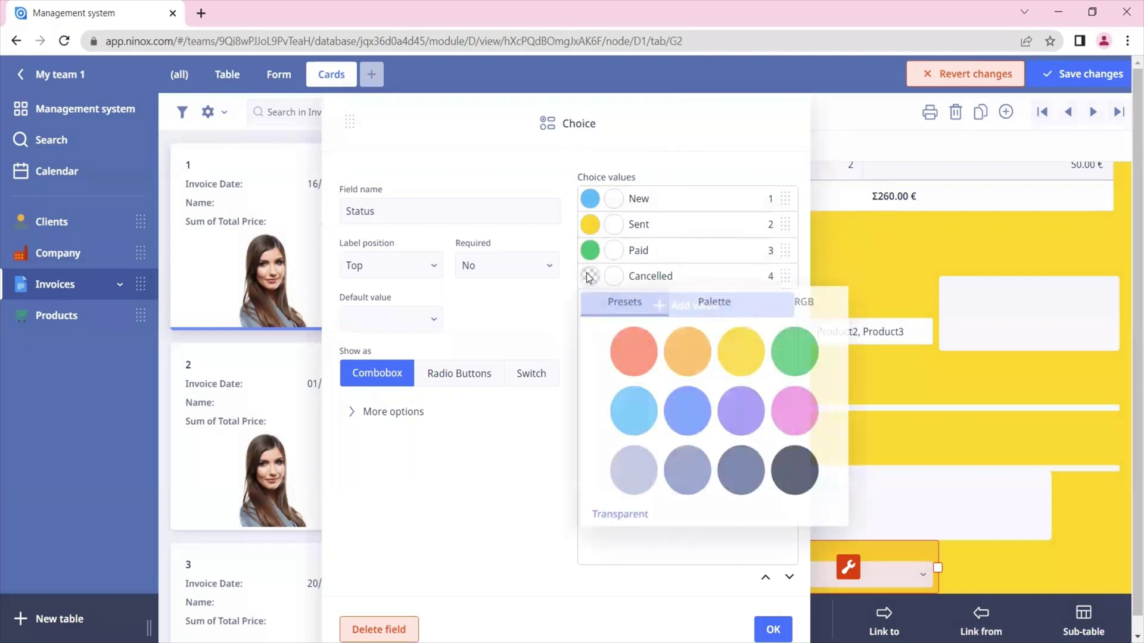
{"action": "left_click", "coordinate": [637, 358]}
{"action": "left_click", "coordinate": [705, 568]}
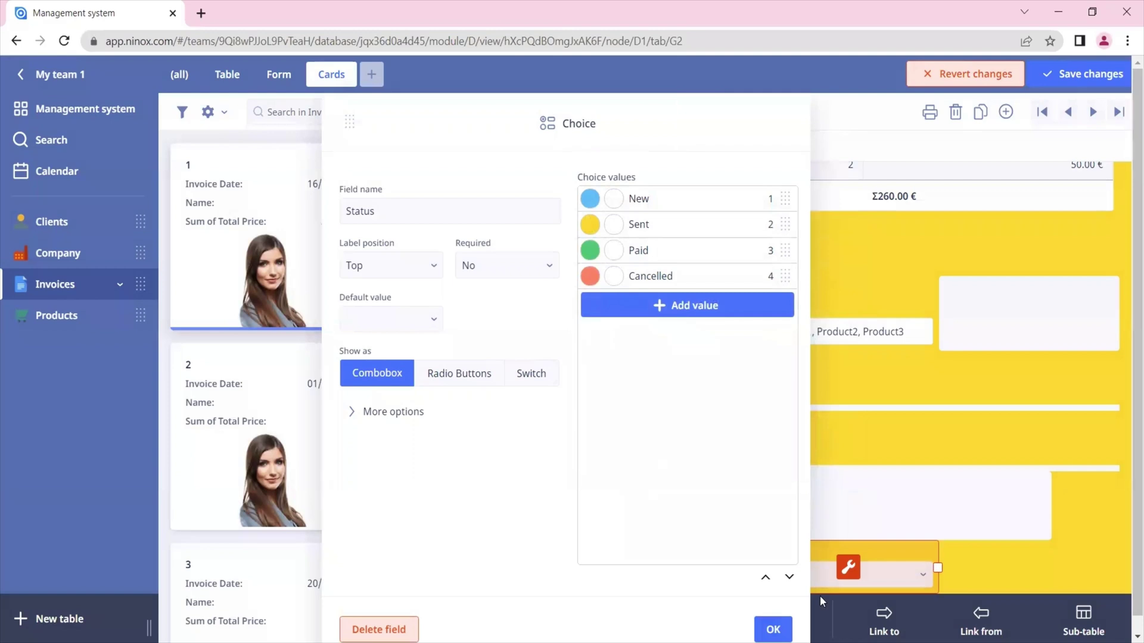
Step: Close the Status settings, move the Status field beneath Invoice Id, and save the form layout
{"action": "left_click", "coordinate": [773, 630]}
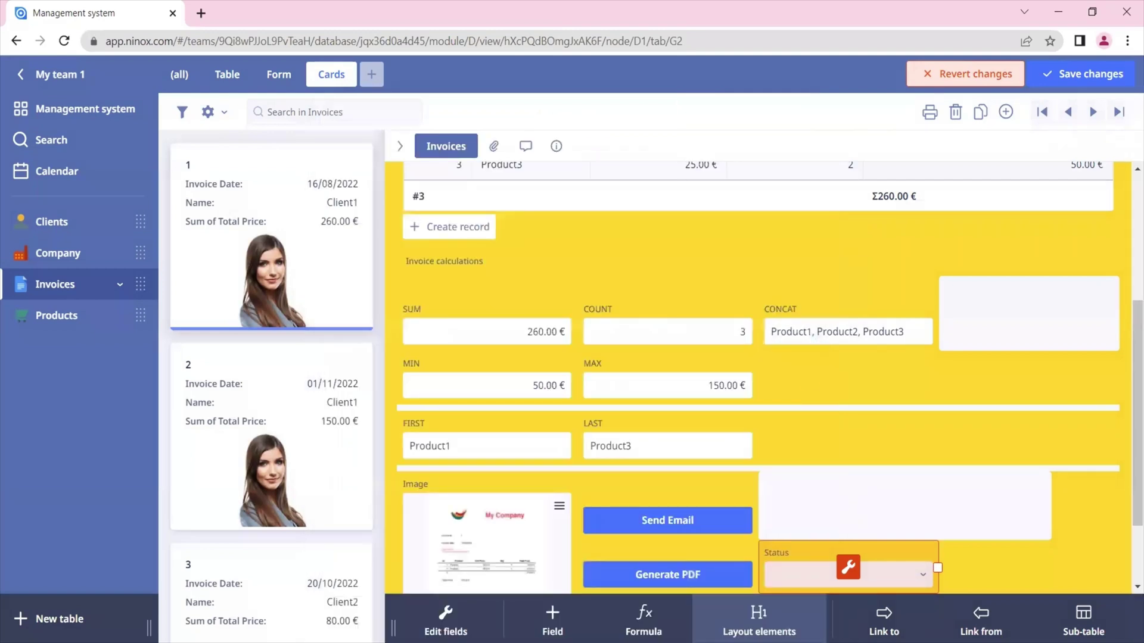
{"action": "left_click_drag", "start_coordinate": [816, 554], "coordinate": [433, 173]}
{"action": "scroll", "coordinate": [650, 250], "scroll_direction": "up", "scroll_amount": 5}
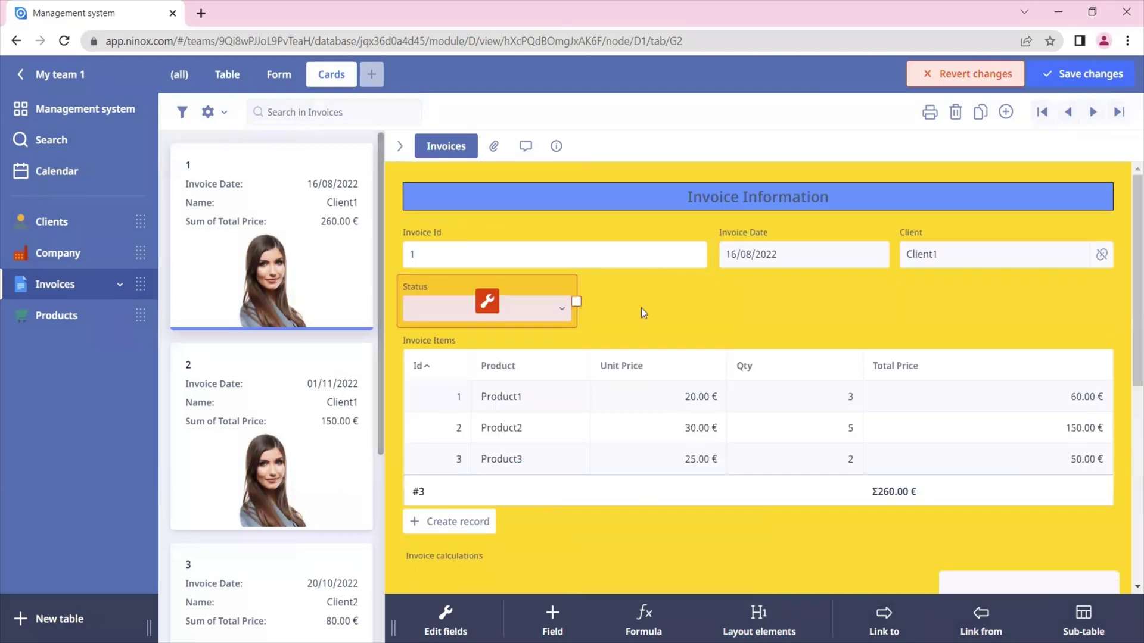
{"action": "left_click", "coordinate": [1118, 80]}
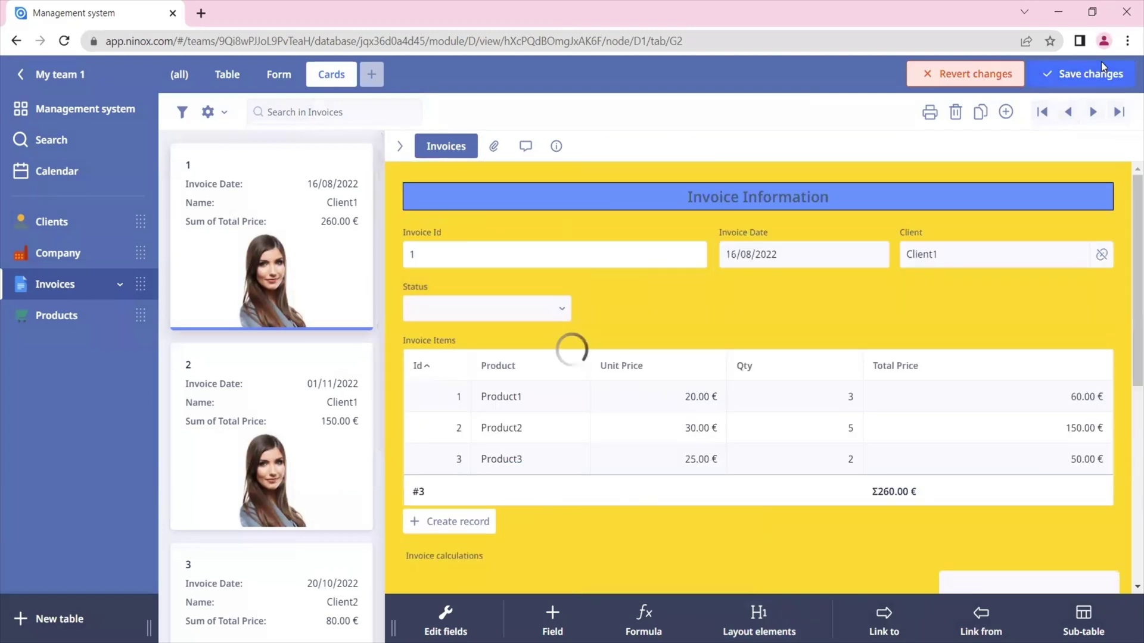
Step: Set invoice 1's Status to New and invoice 2's Status to Sent
{"action": "left_click", "coordinate": [548, 313]}
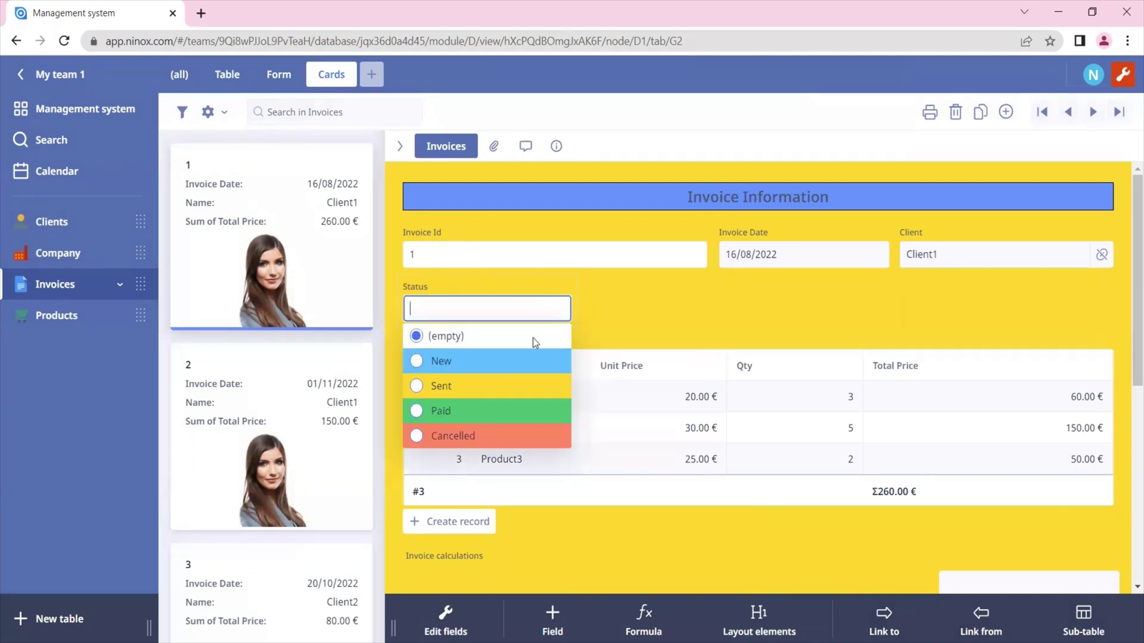
{"action": "left_click", "coordinate": [506, 367]}
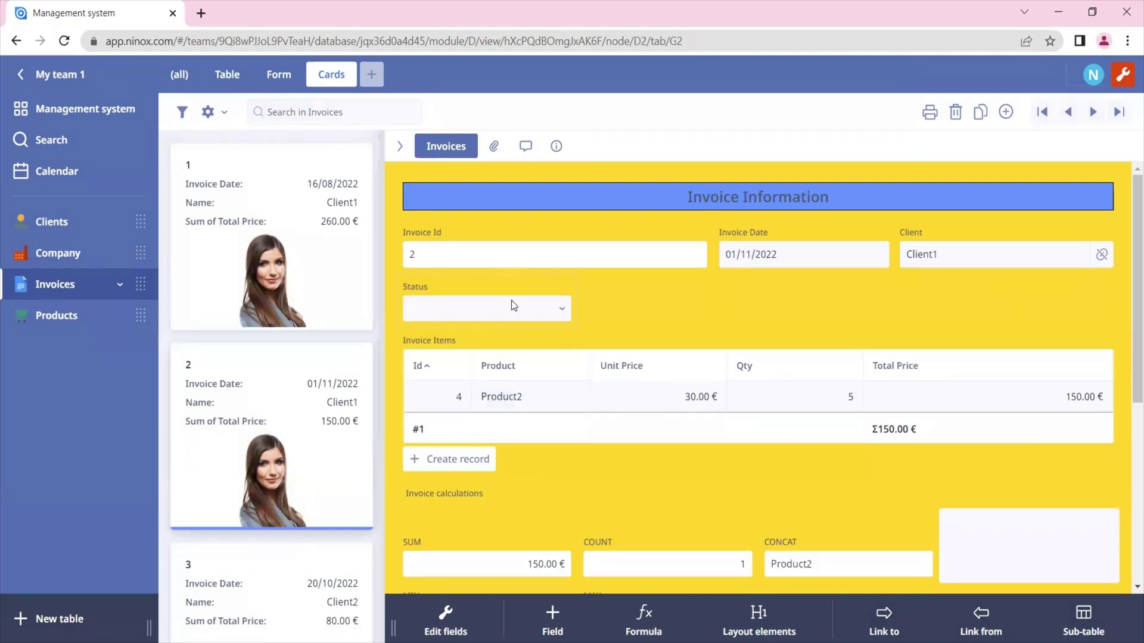
{"action": "left_click", "coordinate": [511, 305]}
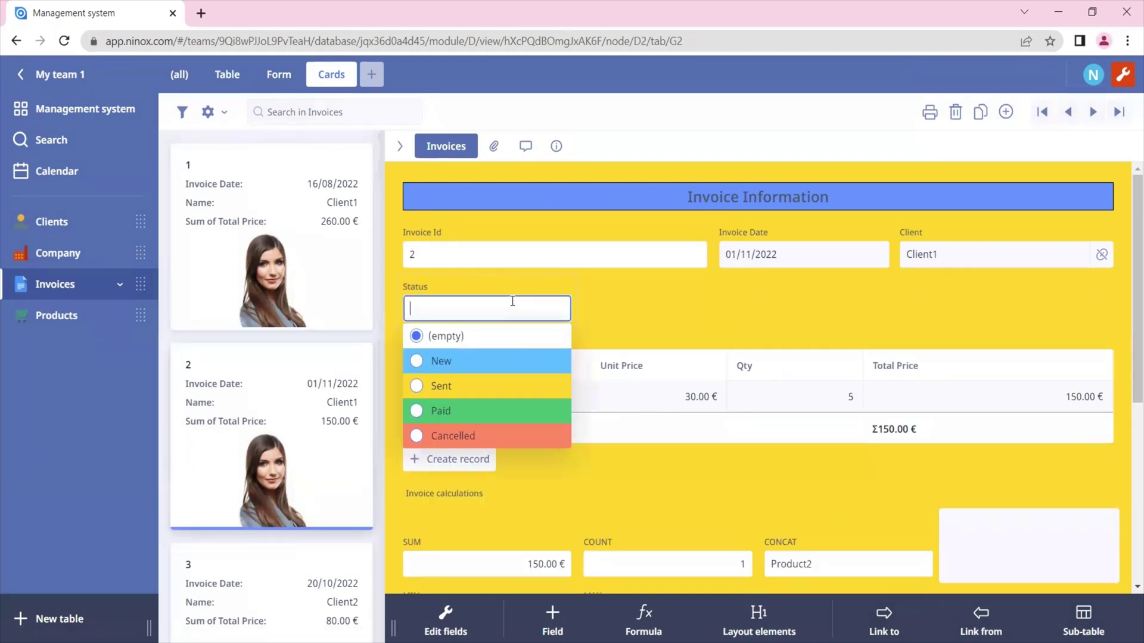
{"action": "left_click", "coordinate": [525, 387]}
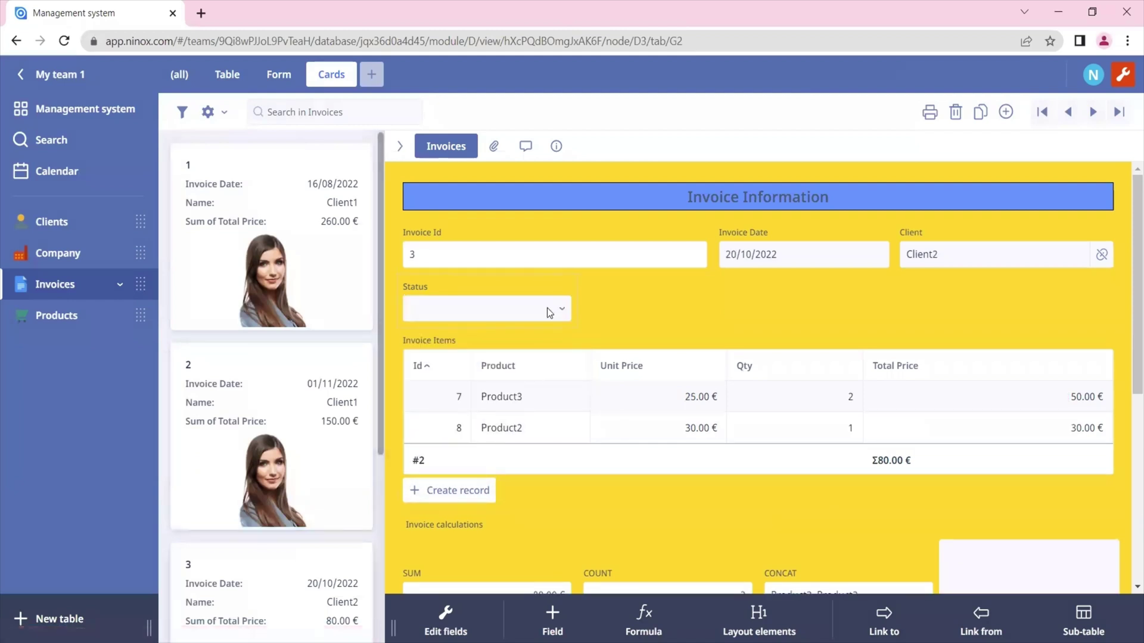
Step: Set invoice 4's Status to Cancelled and reopen the Status field's settings
{"action": "left_click", "coordinate": [548, 308]}
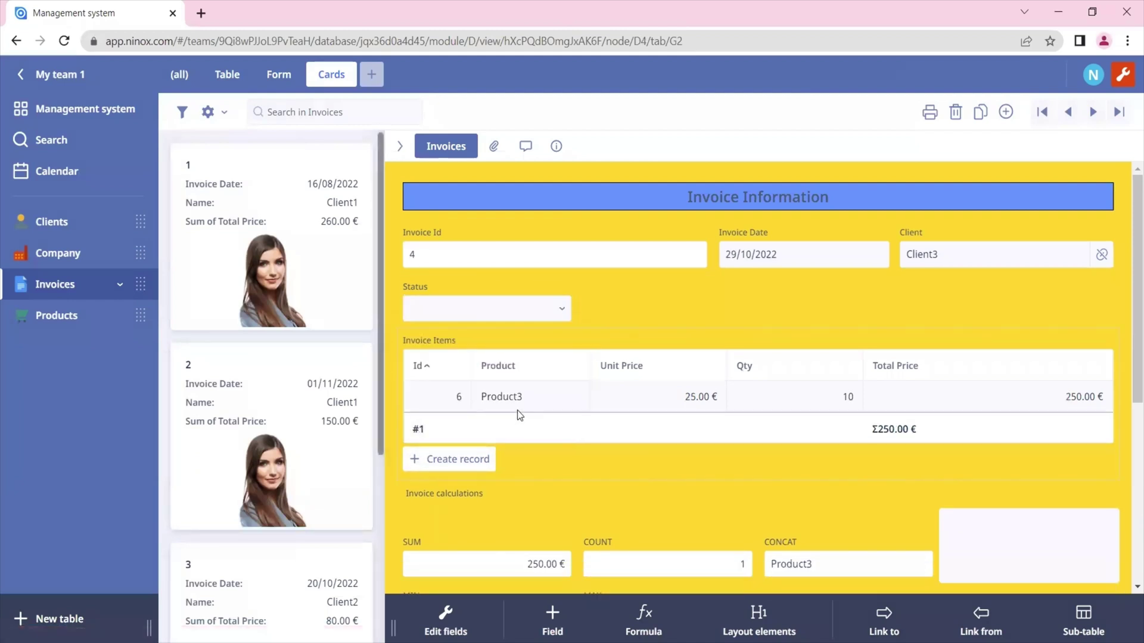
{"action": "left_click", "coordinate": [543, 308]}
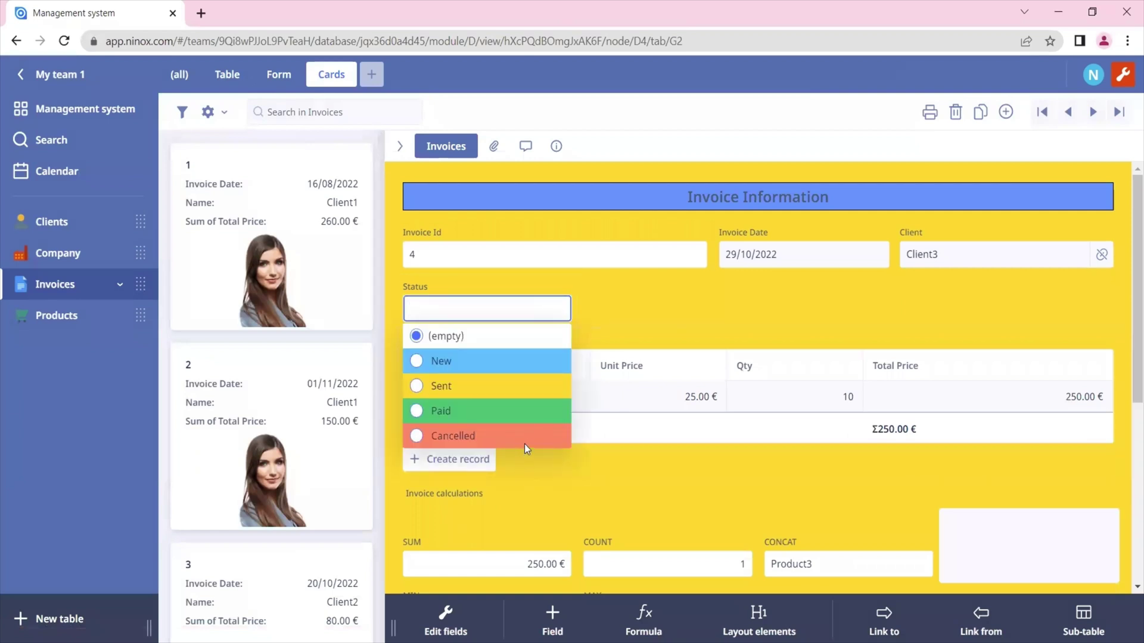
{"action": "left_click", "coordinate": [524, 443]}
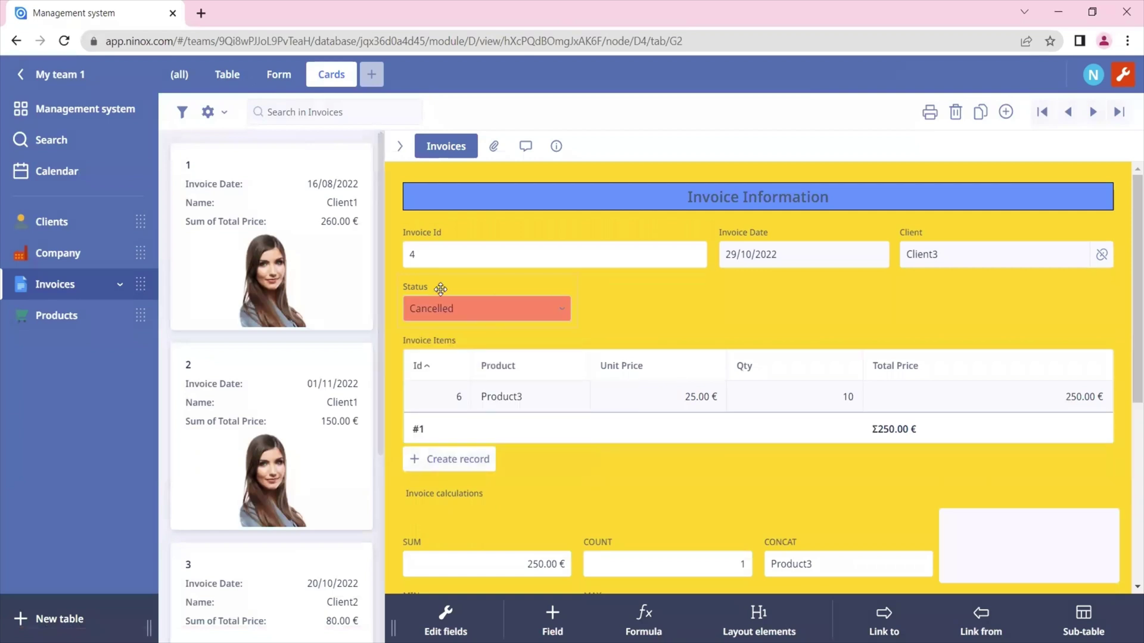
{"action": "left_click", "coordinate": [492, 308]}
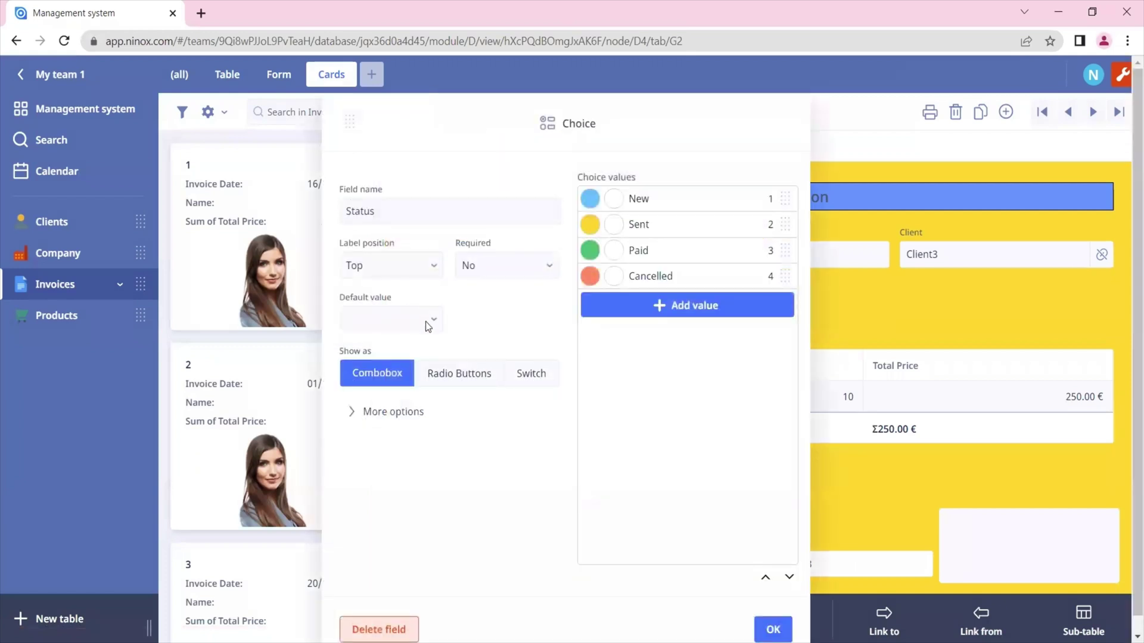
Step: Choose New as the Status field's default value, confirm it, and save the changes
{"action": "left_click", "coordinate": [435, 316]}
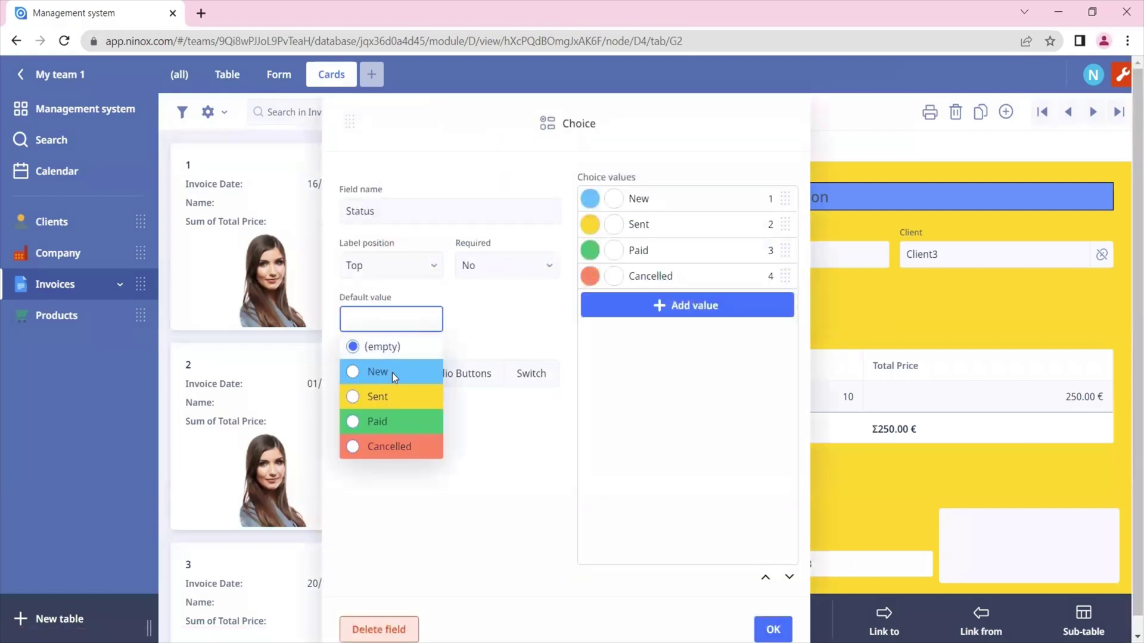
{"action": "left_click", "coordinate": [392, 373]}
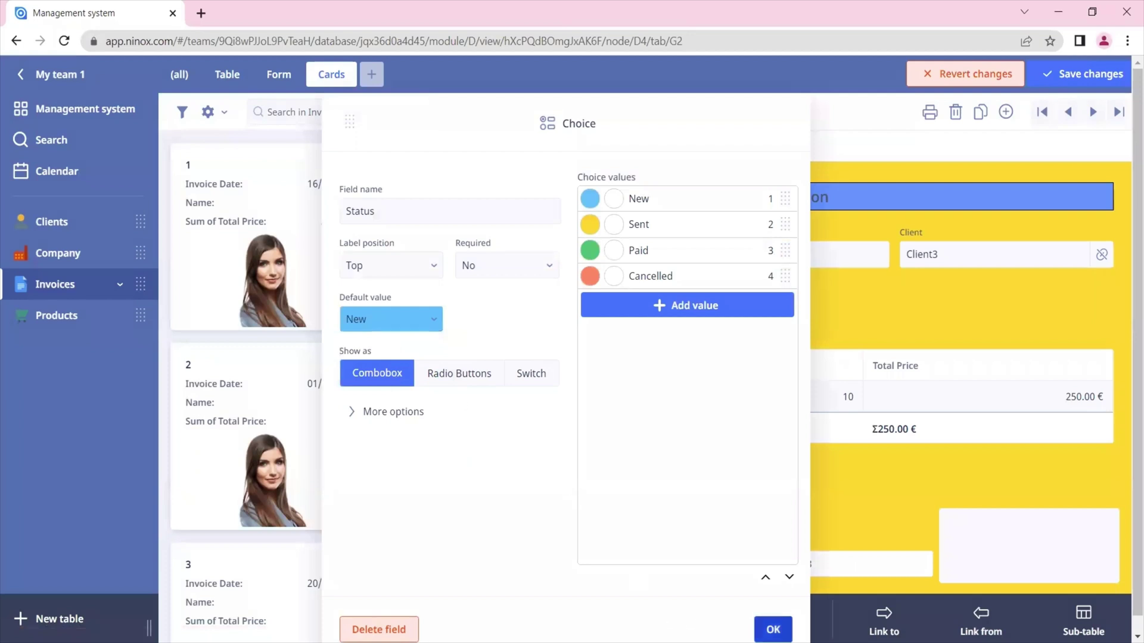
{"action": "left_click", "coordinate": [772, 629]}
{"action": "left_click", "coordinate": [1072, 72]}
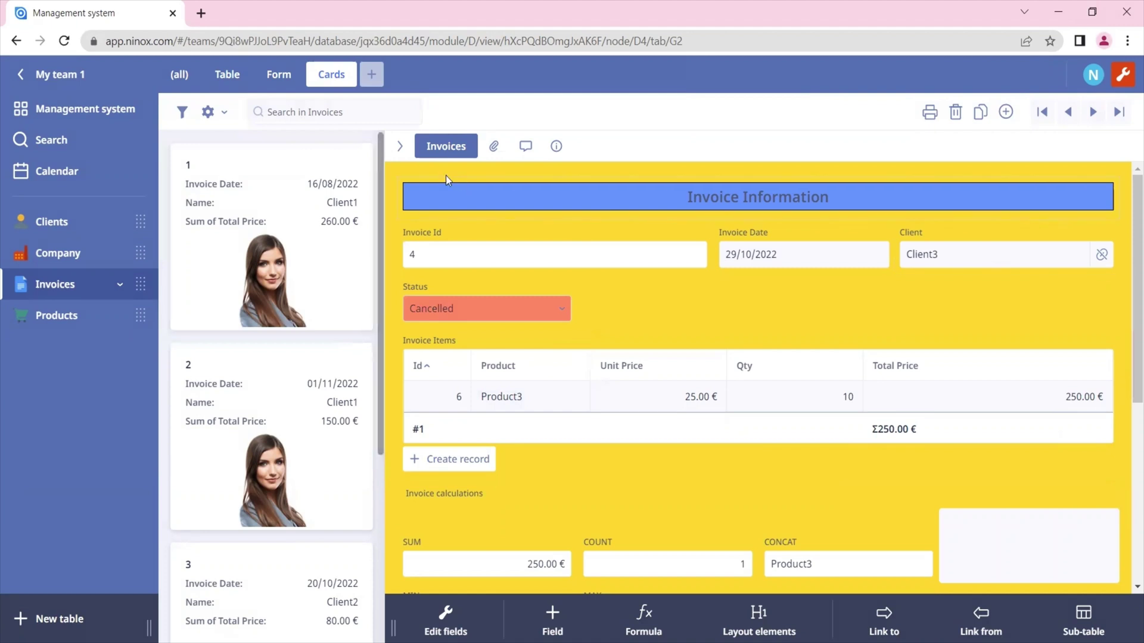
Step: Collapse the detail panel and add Status as the first visible column on the cards
{"action": "left_click", "coordinate": [400, 146]}
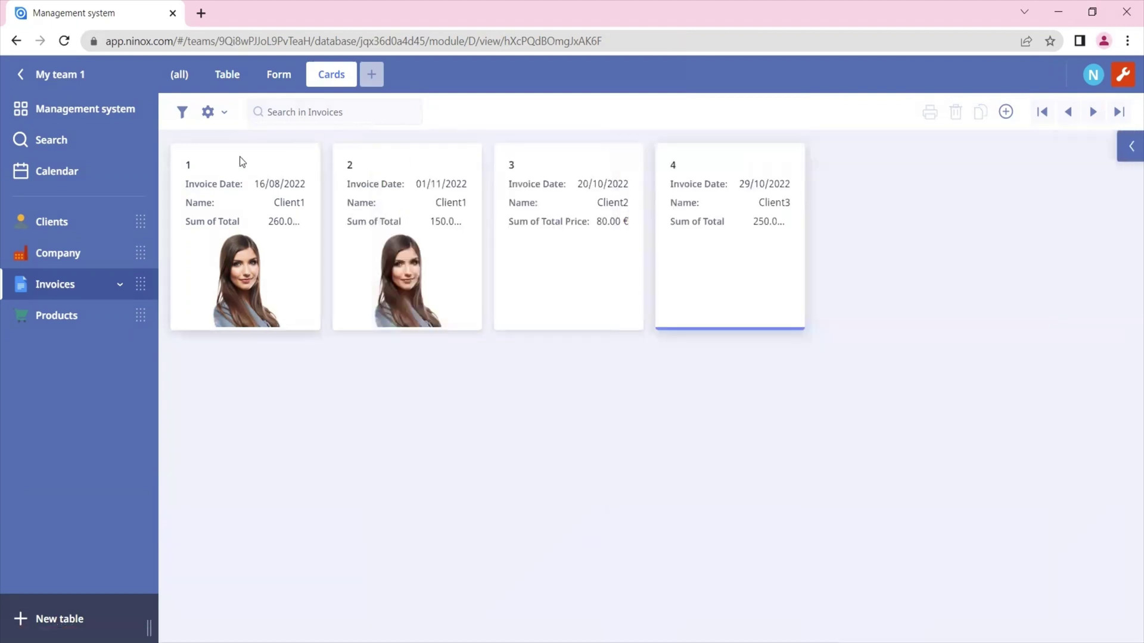
{"action": "left_click", "coordinate": [183, 113]}
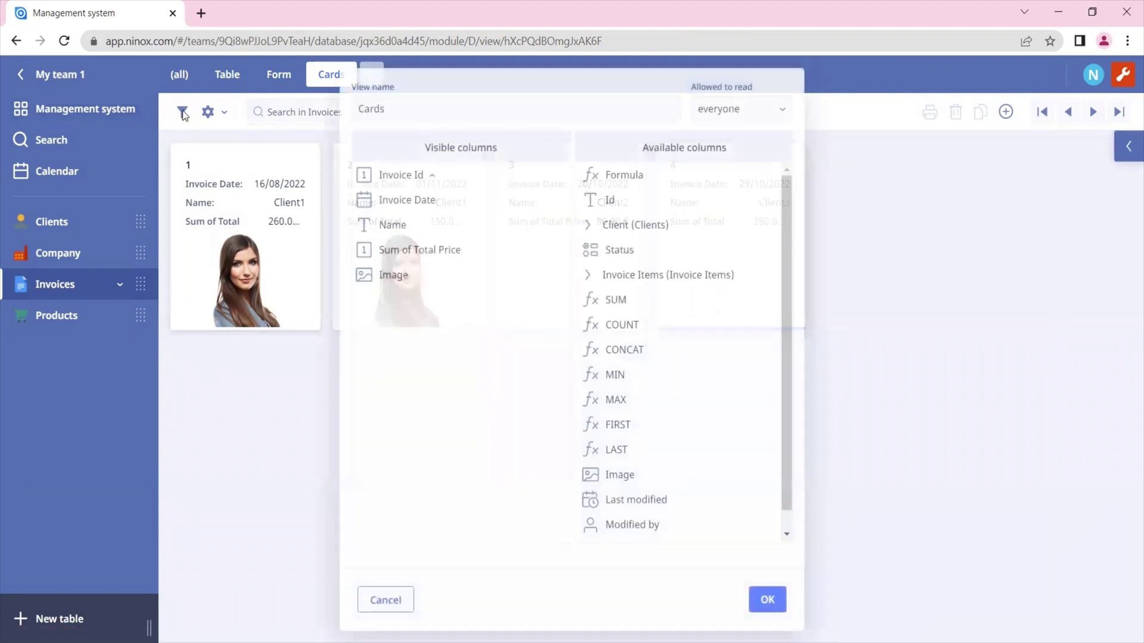
{"action": "left_click_drag", "start_coordinate": [651, 251], "coordinate": [438, 171]}
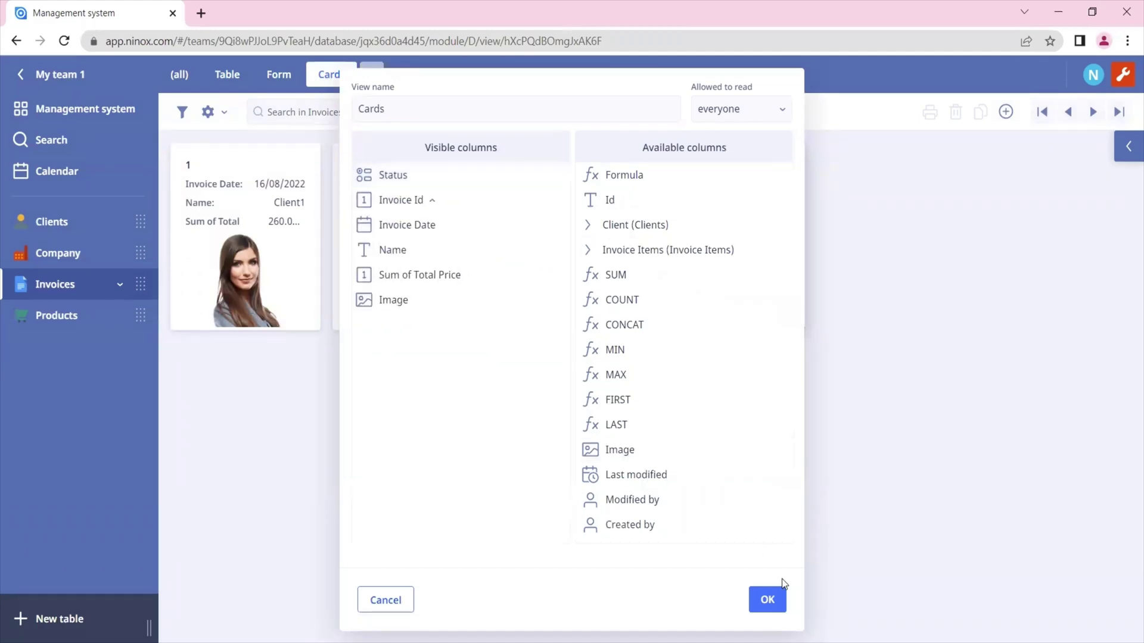
{"action": "left_click", "coordinate": [767, 600]}
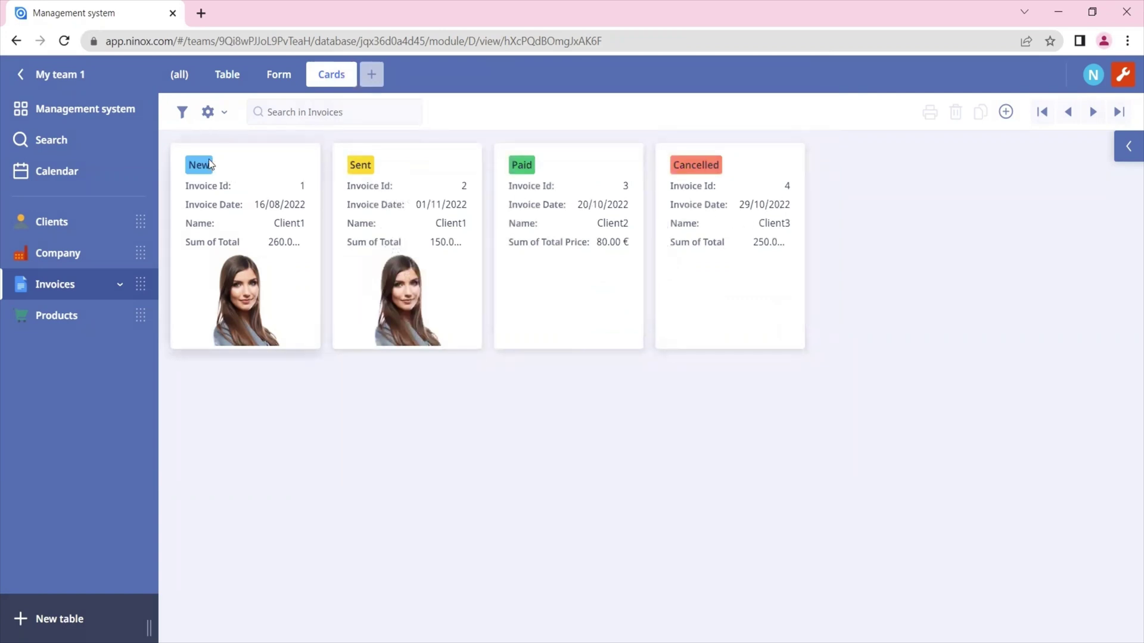
Step: Turn on grouping for the Status column in the cards view's column settings
{"action": "left_click", "coordinate": [183, 113]}
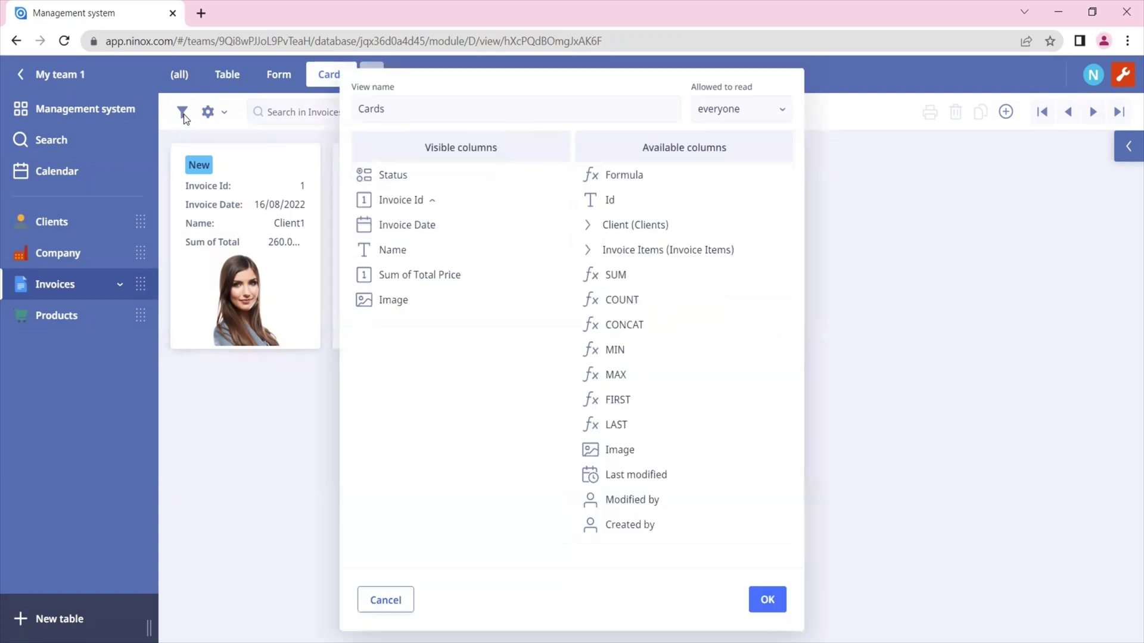
{"action": "left_click", "coordinate": [402, 174]}
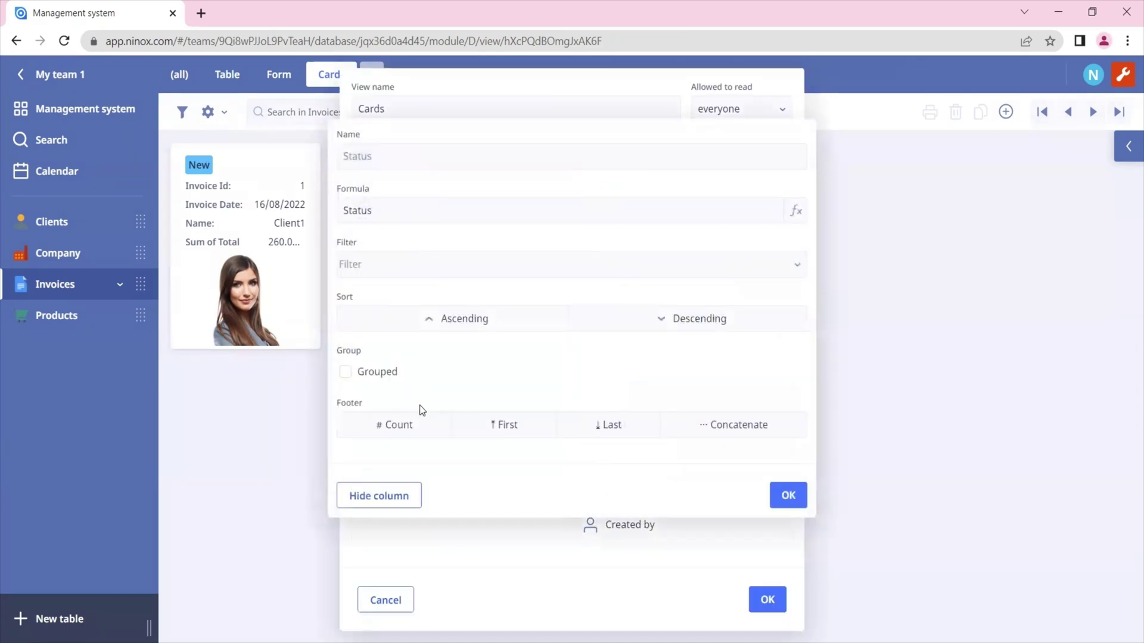
{"action": "left_click", "coordinate": [393, 376]}
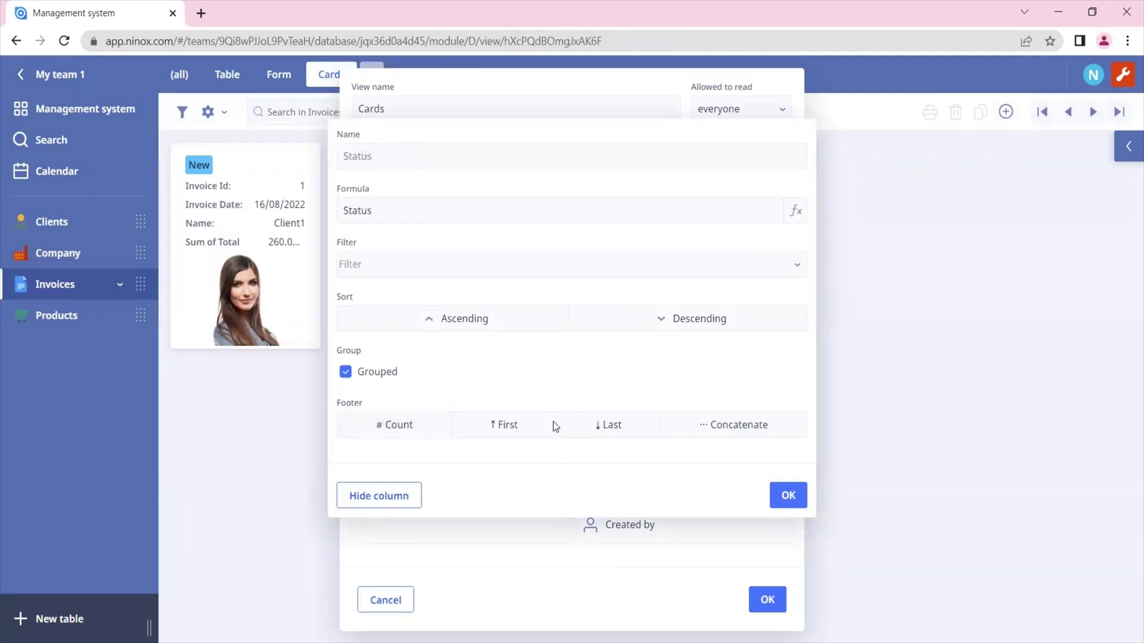
{"action": "left_click", "coordinate": [792, 498]}
{"action": "left_click", "coordinate": [776, 600]}
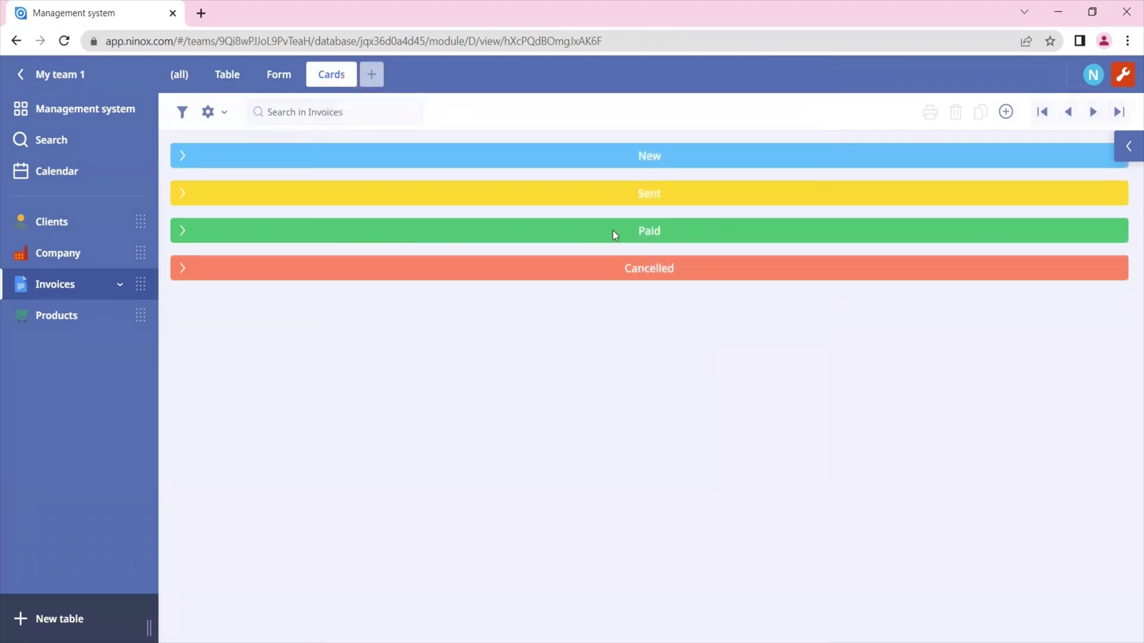
Step: Expand the New group and add a new blank invoice, which lands under New
{"action": "left_click", "coordinate": [534, 160]}
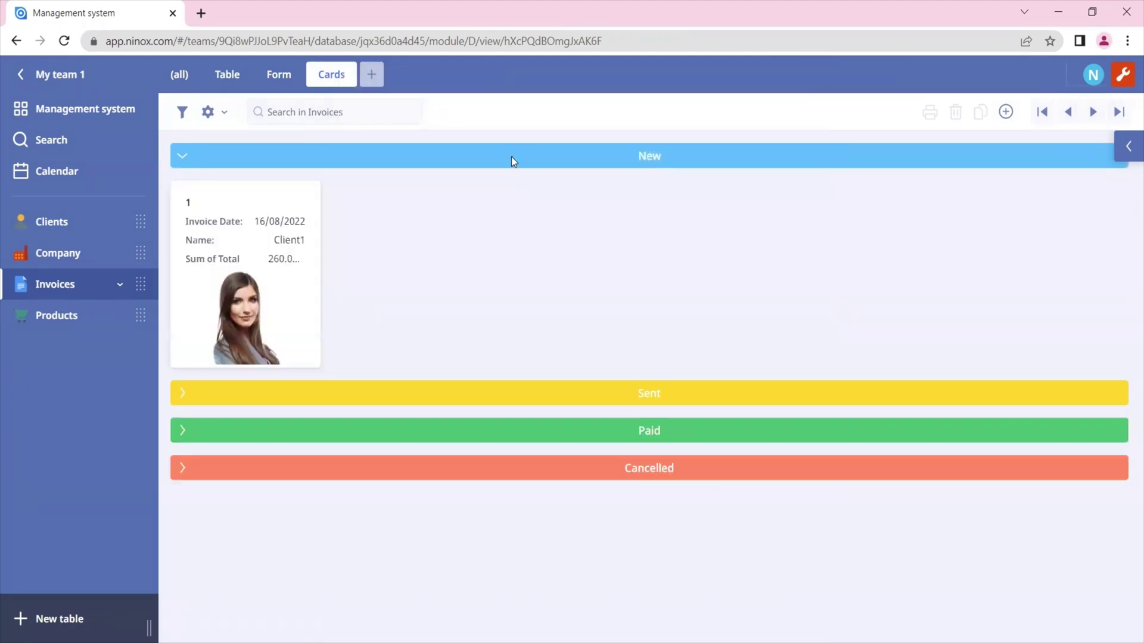
{"action": "left_click", "coordinate": [513, 160]}
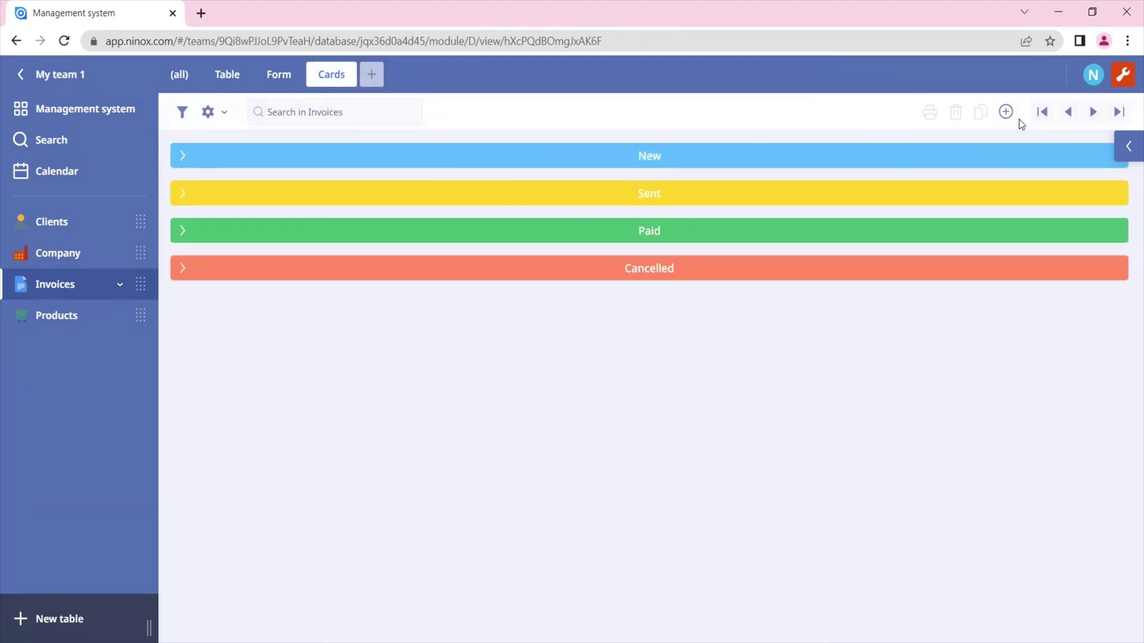
{"action": "left_click", "coordinate": [797, 160]}
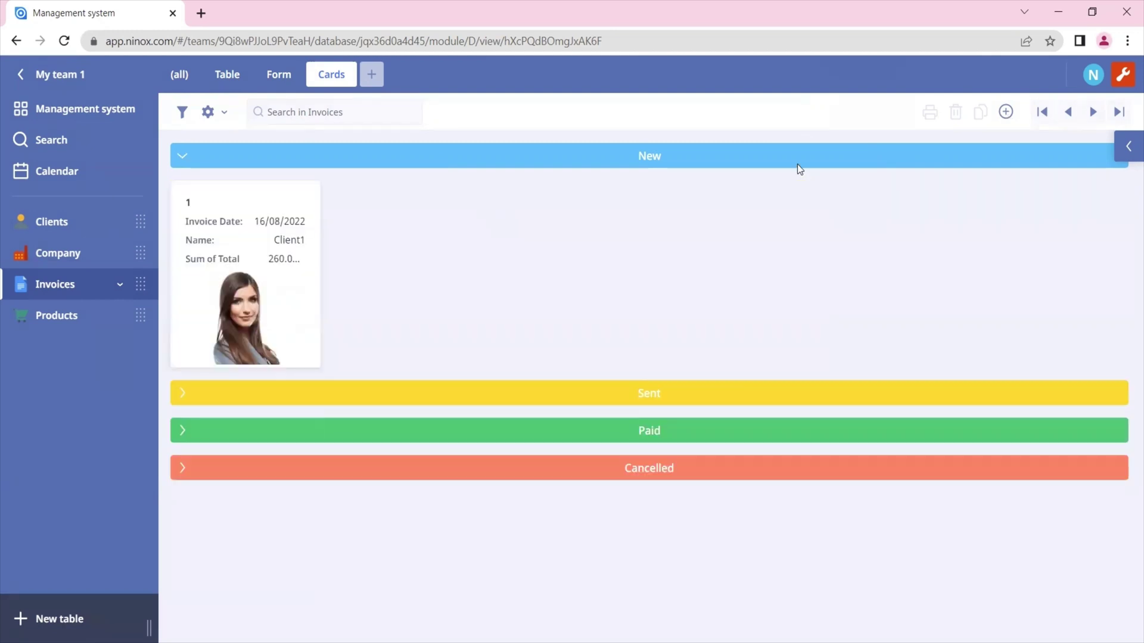
{"action": "left_click", "coordinate": [1007, 115]}
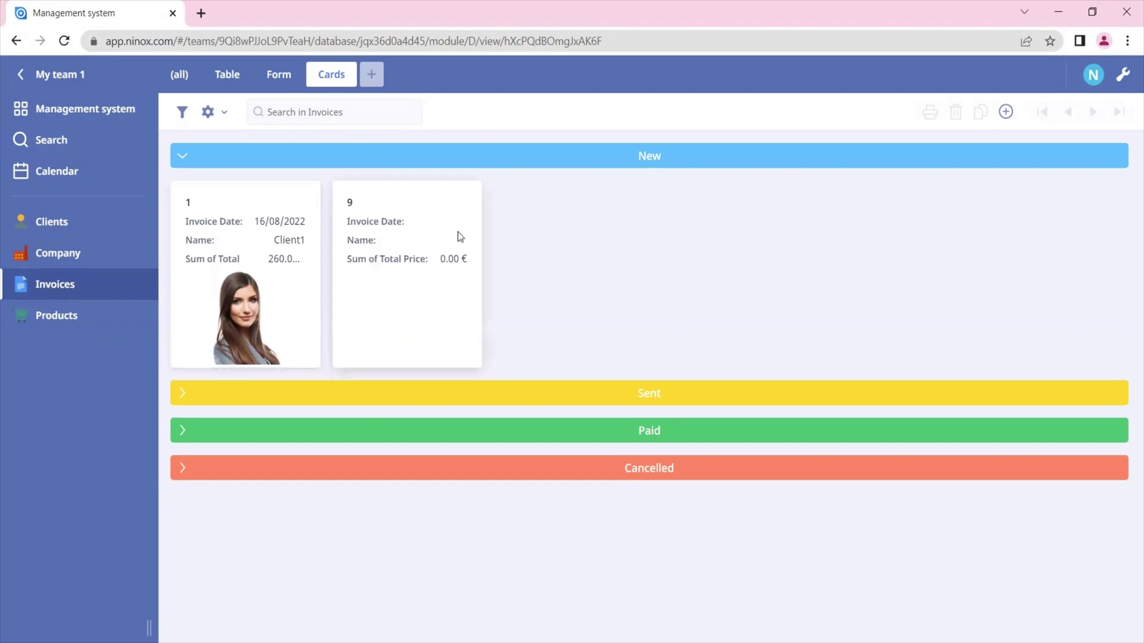
{"action": "left_click", "coordinate": [397, 393]}
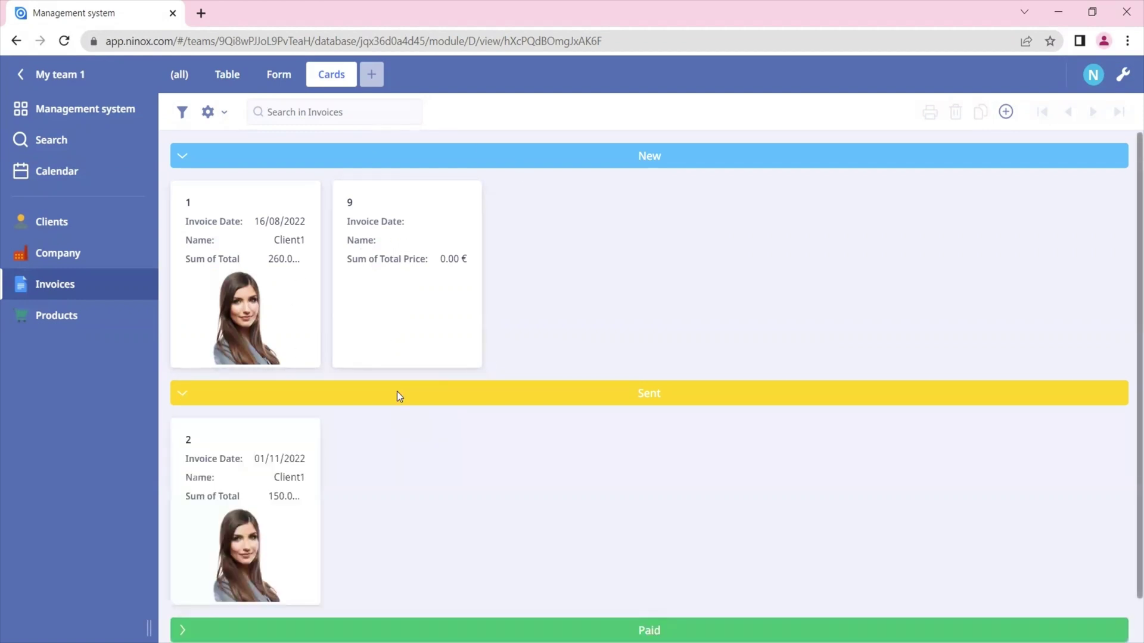
{"action": "left_click", "coordinate": [397, 392]}
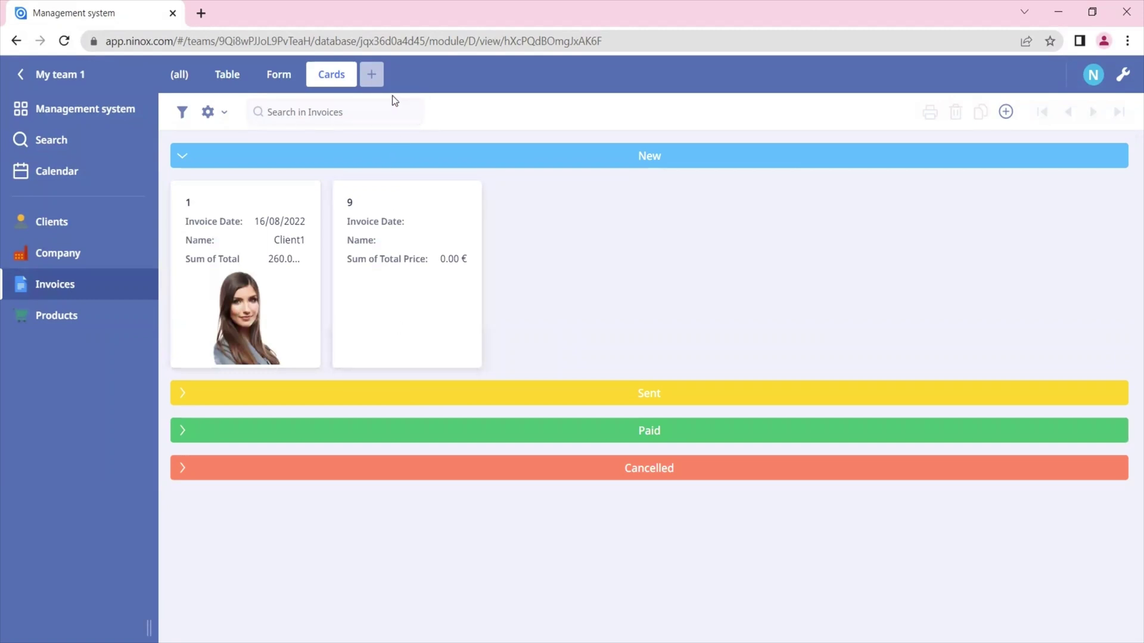
Step: Create a Kanban view, then return via the Cards tab to the all-invoices table
{"action": "left_click", "coordinate": [372, 75]}
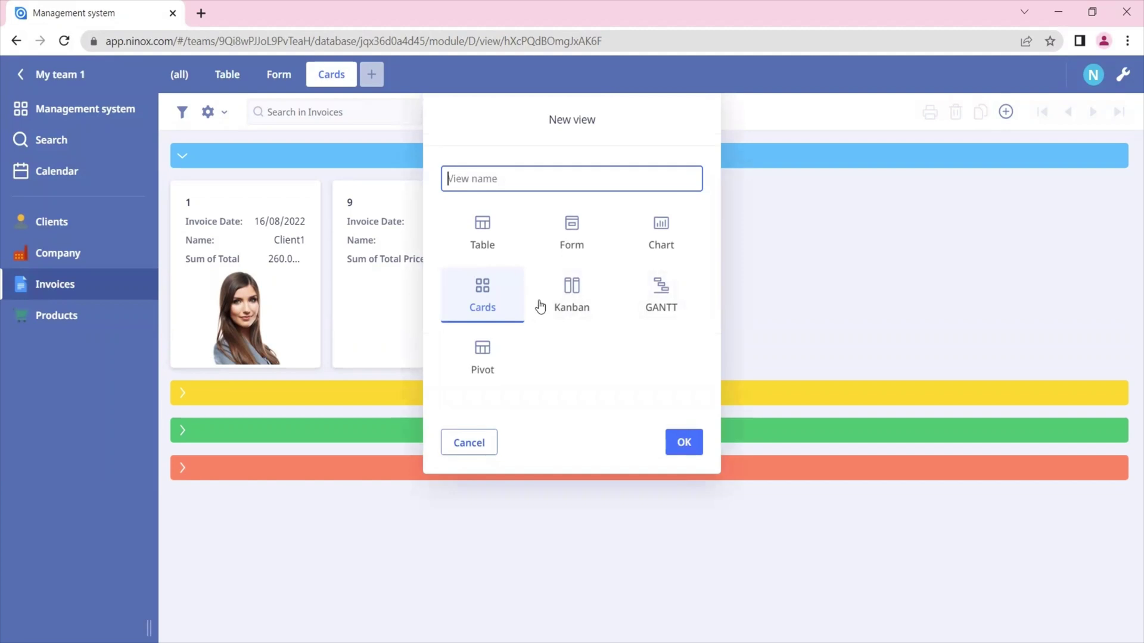
{"action": "left_click", "coordinate": [572, 315]}
{"action": "left_click", "coordinate": [685, 447]}
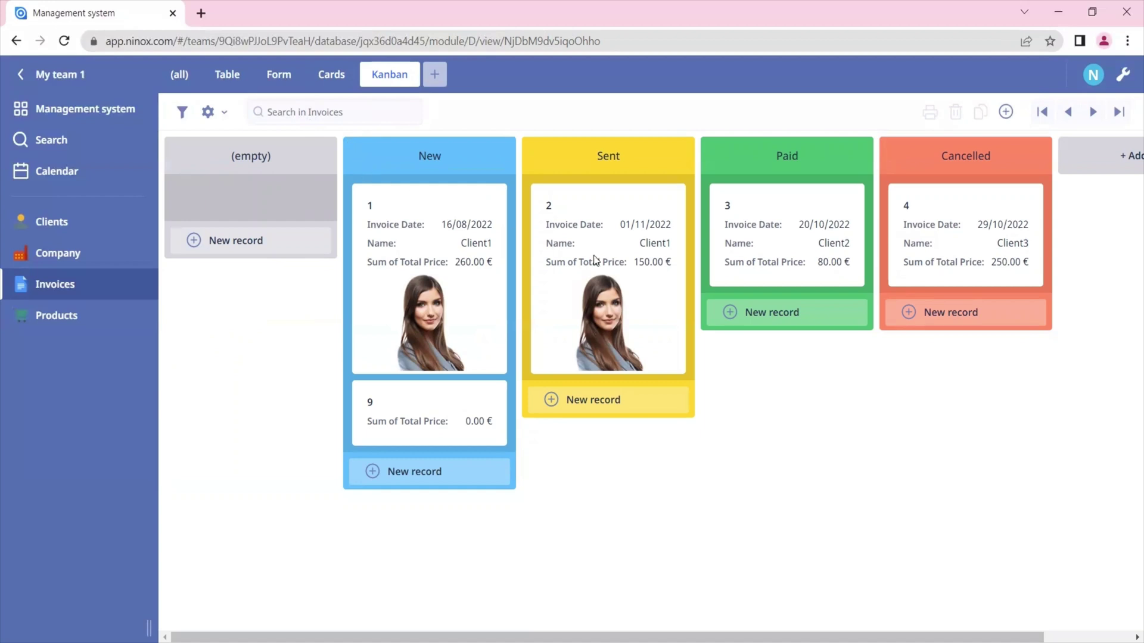
{"action": "left_click", "coordinate": [337, 77]}
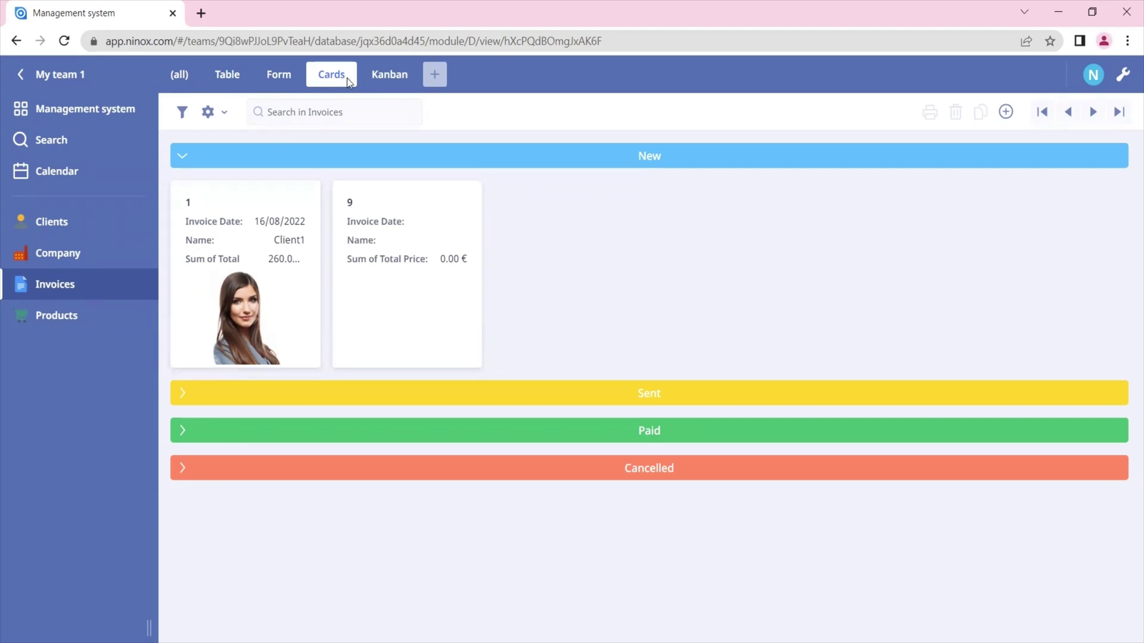
{"action": "left_click", "coordinate": [181, 75]}
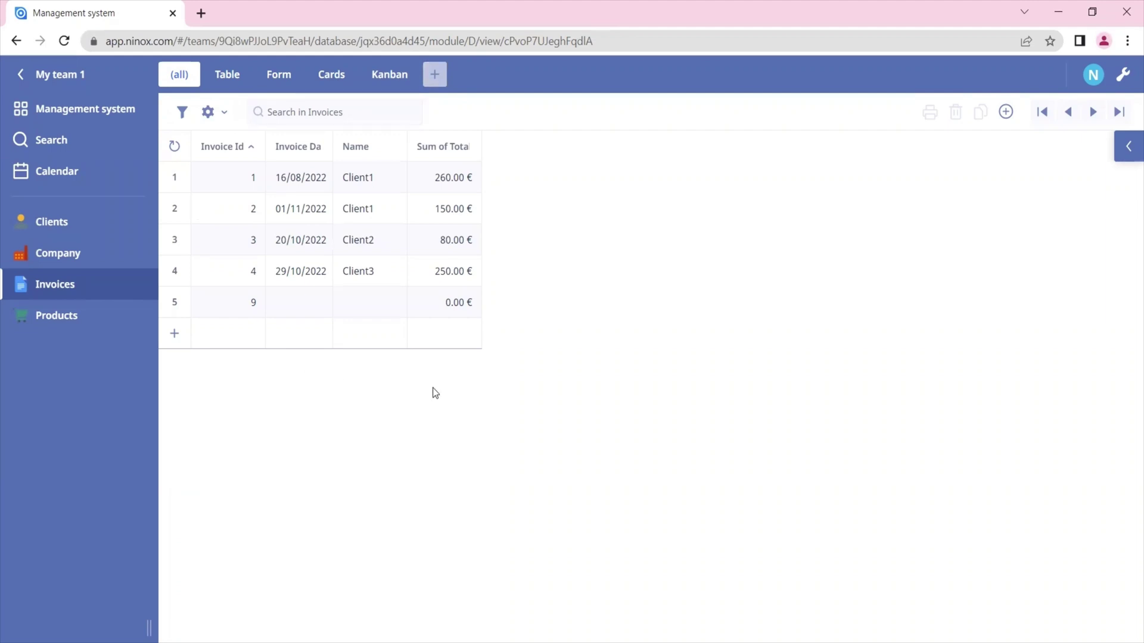
Step: Create a Kanban view named 'Kanban2' with its columns grouped by the Status field
{"action": "left_click", "coordinate": [436, 76]}
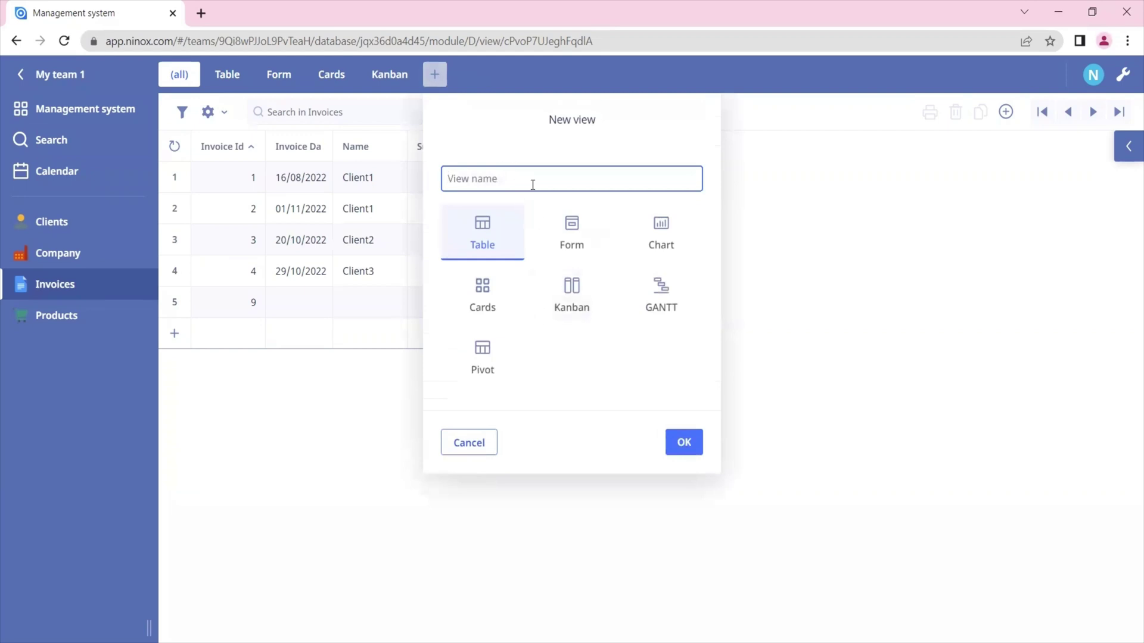
{"action": "type", "text": "Kanban2"}
{"action": "left_click", "coordinate": [569, 290]}
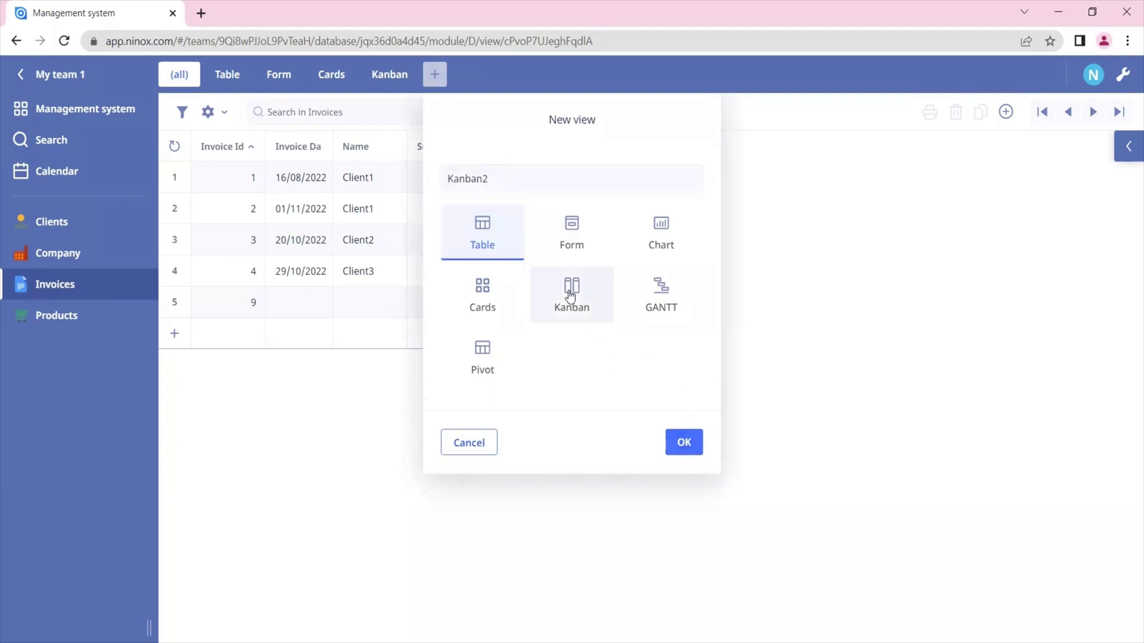
{"action": "left_click", "coordinate": [685, 444]}
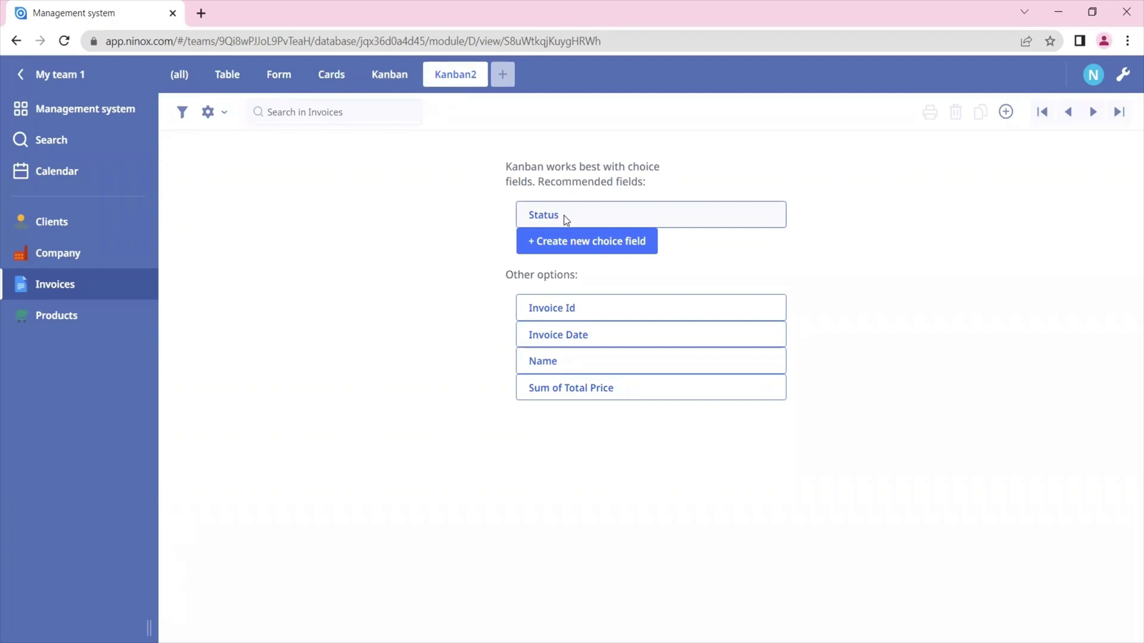
{"action": "left_click", "coordinate": [563, 215]}
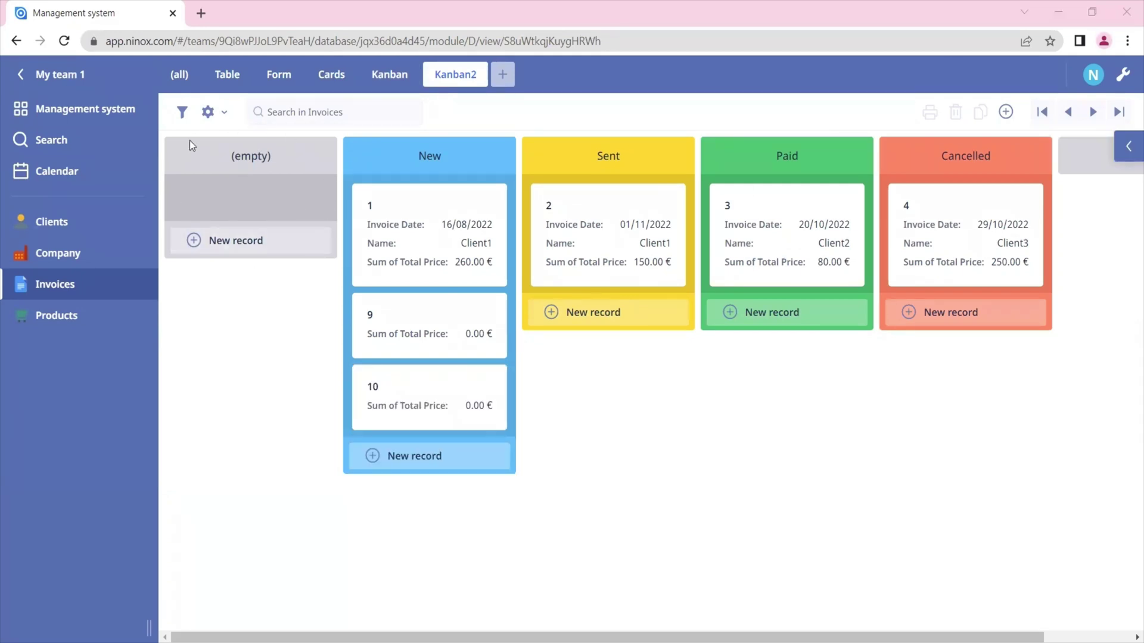
Step: Open invoice 1, set the Status field's Required option to Yes, save, and close the record
{"action": "left_click", "coordinate": [411, 241]}
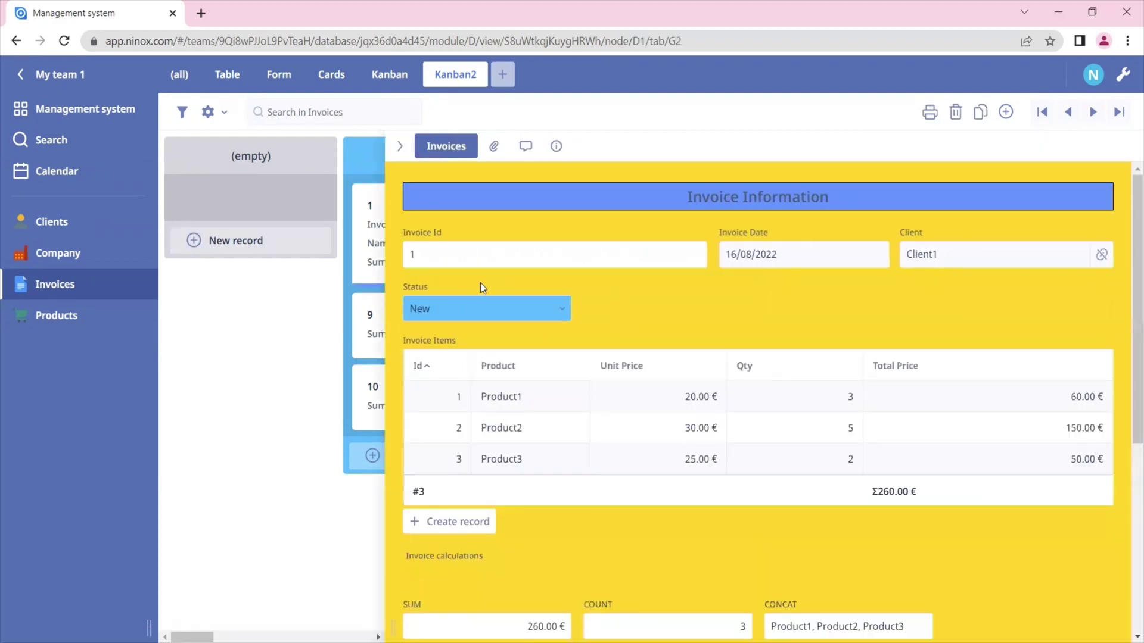
{"action": "left_click", "coordinate": [1123, 74]}
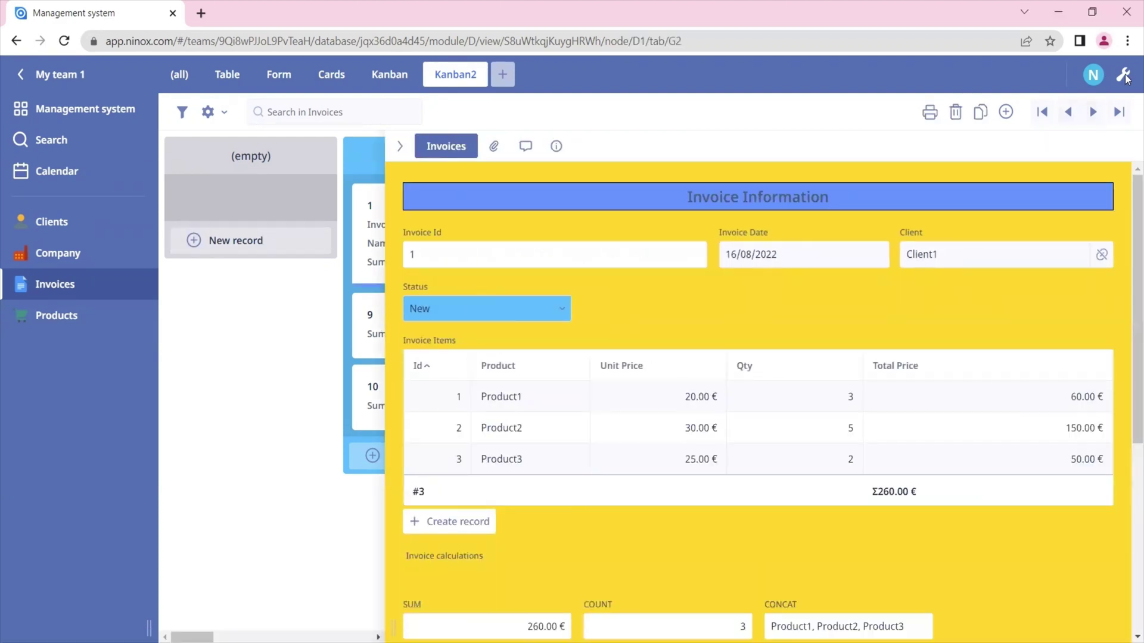
{"action": "left_click", "coordinate": [478, 291]}
{"action": "left_click", "coordinate": [487, 302]}
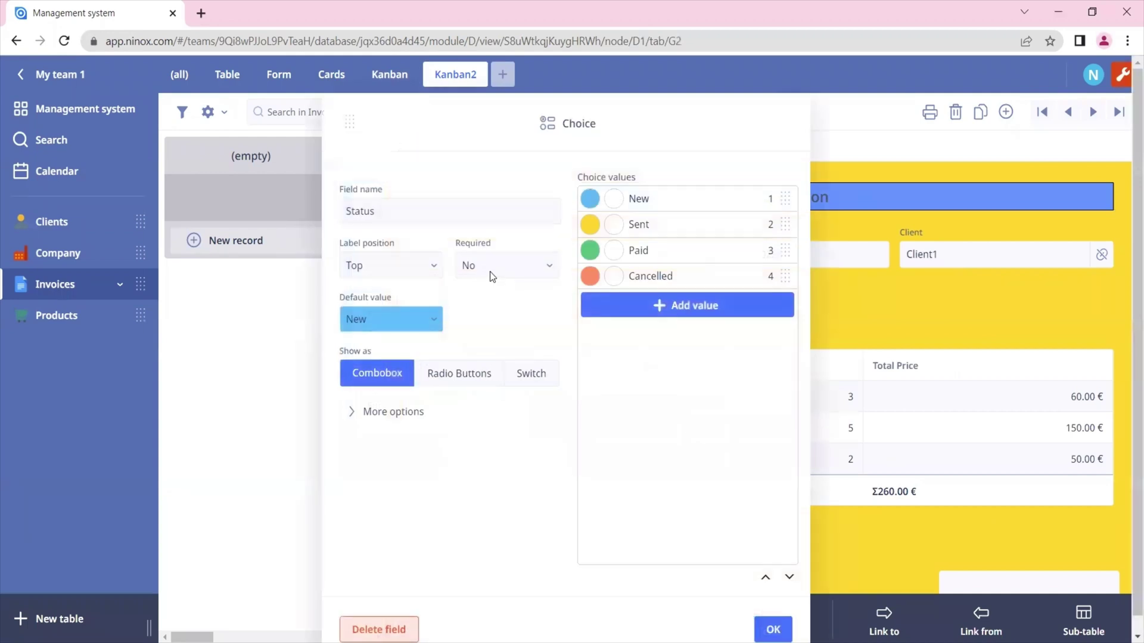
{"action": "left_click", "coordinate": [488, 266]}
{"action": "left_click", "coordinate": [493, 293]}
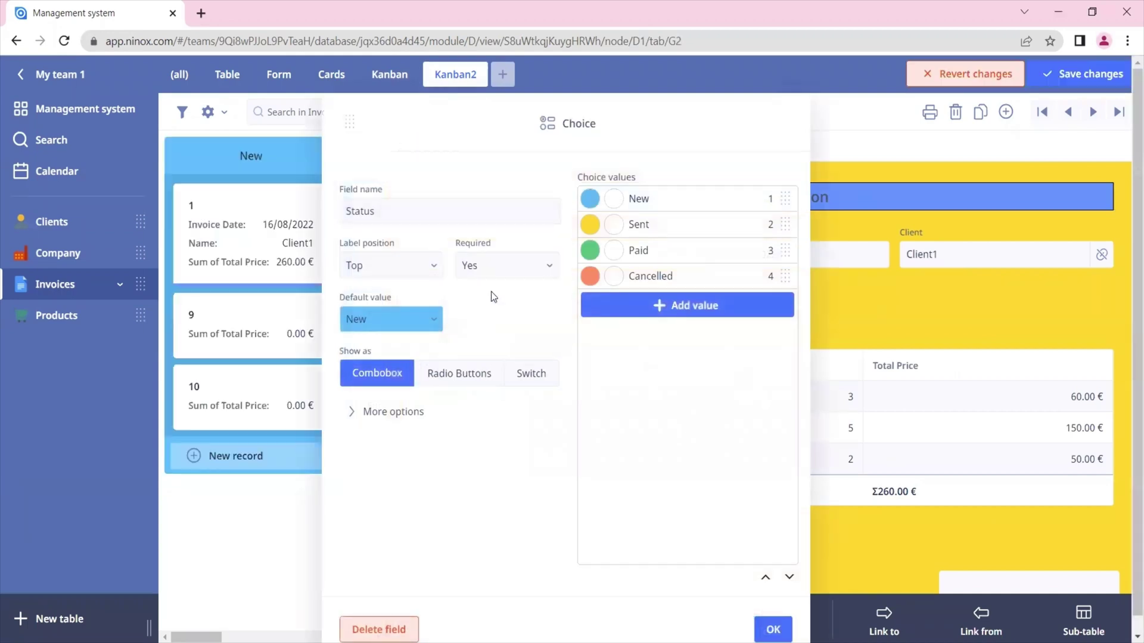
{"action": "left_click", "coordinate": [773, 629]}
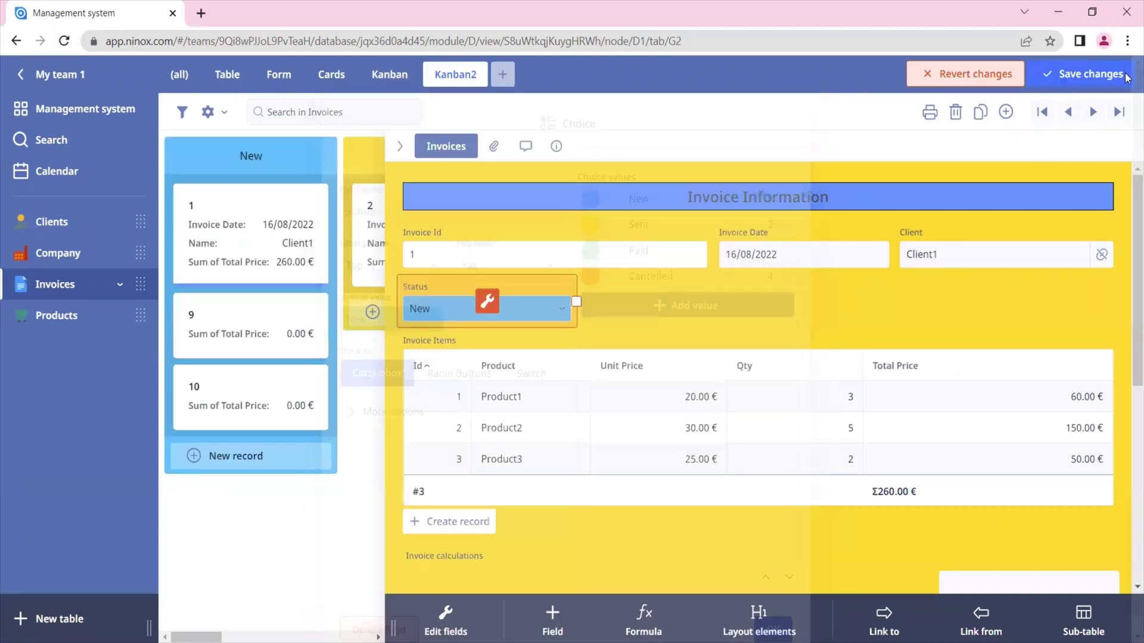
{"action": "left_click", "coordinate": [1098, 75]}
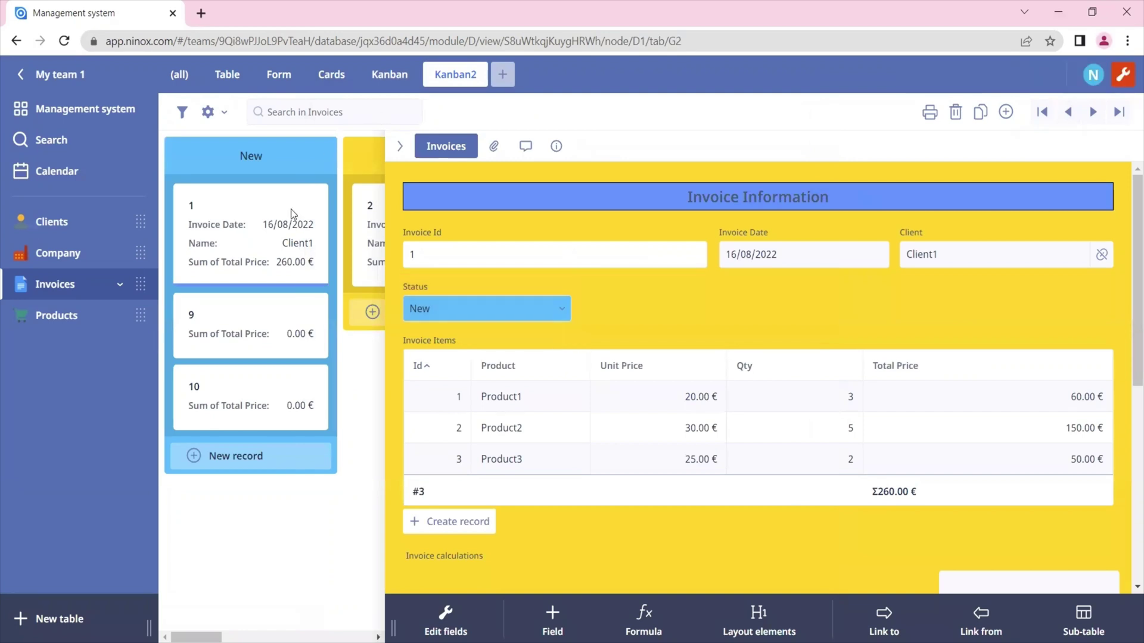
{"action": "left_click", "coordinate": [399, 147]}
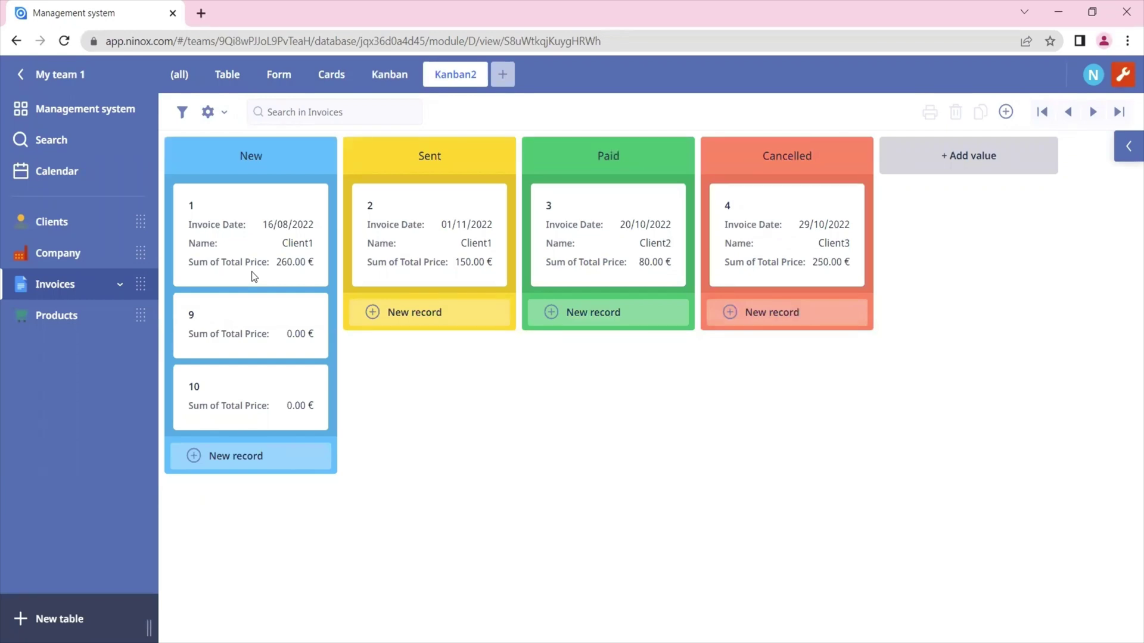
Step: Drag invoices 1 and 9 into Sent, verify invoice 9's Status, then switch to the Table view
{"action": "left_click_drag", "start_coordinate": [252, 271], "coordinate": [389, 264]}
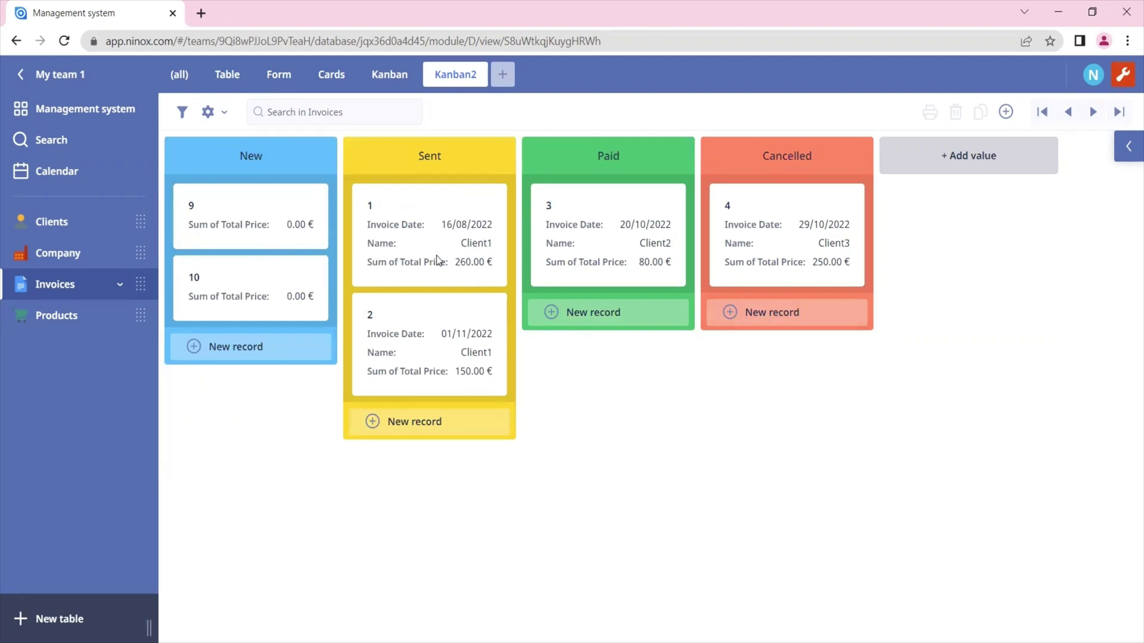
{"action": "left_click_drag", "start_coordinate": [287, 227], "coordinate": [465, 299]}
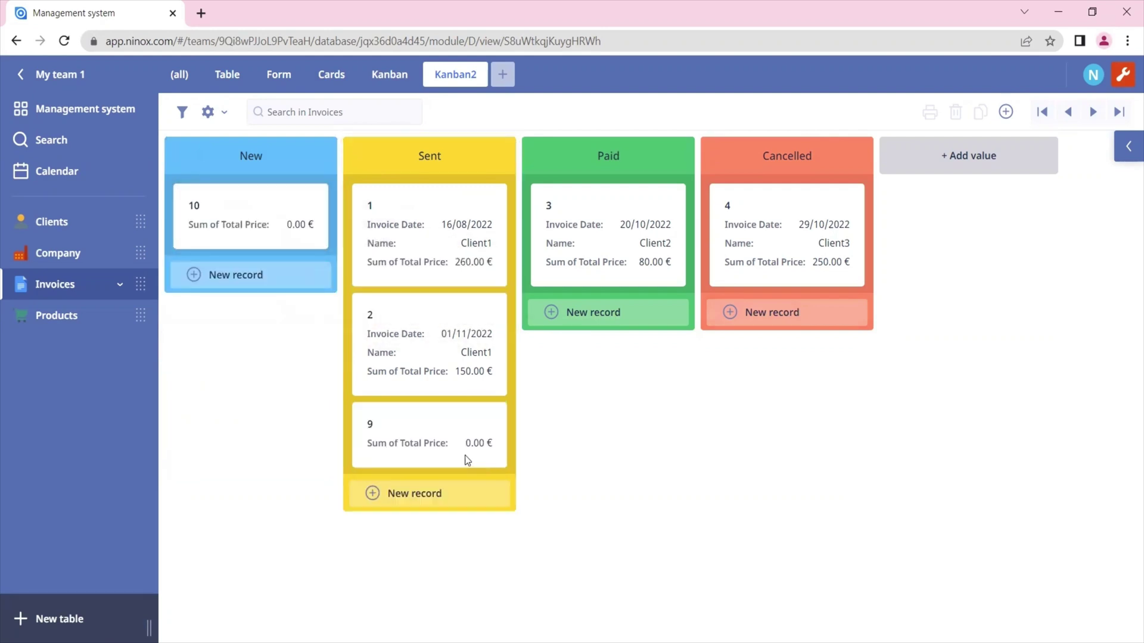
{"action": "left_click", "coordinate": [402, 442]}
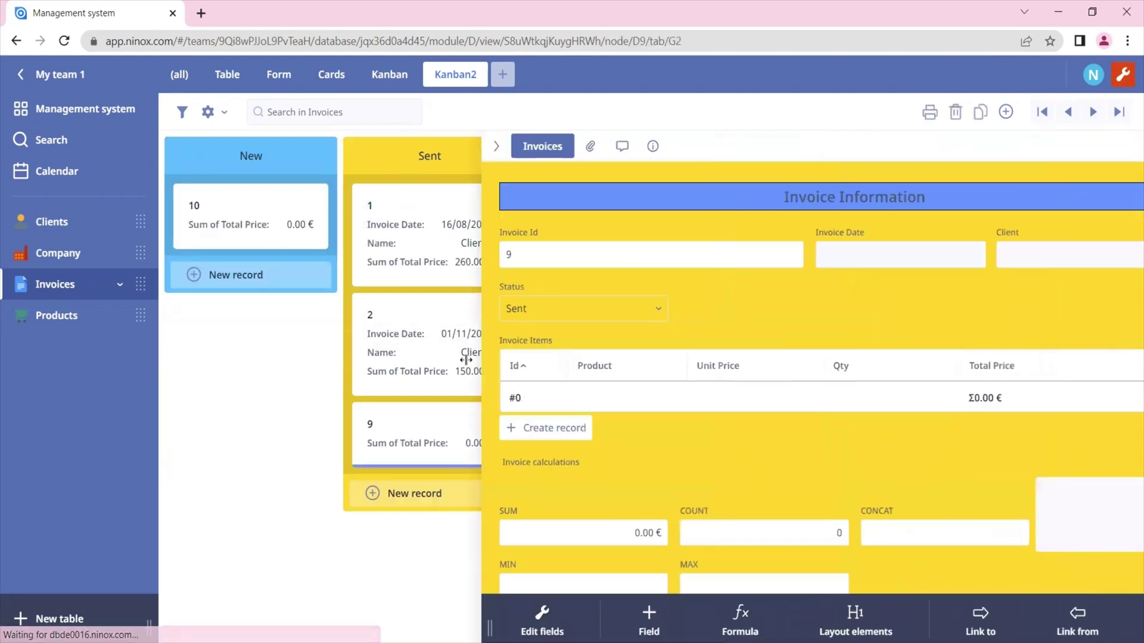
{"action": "left_click", "coordinate": [565, 313]}
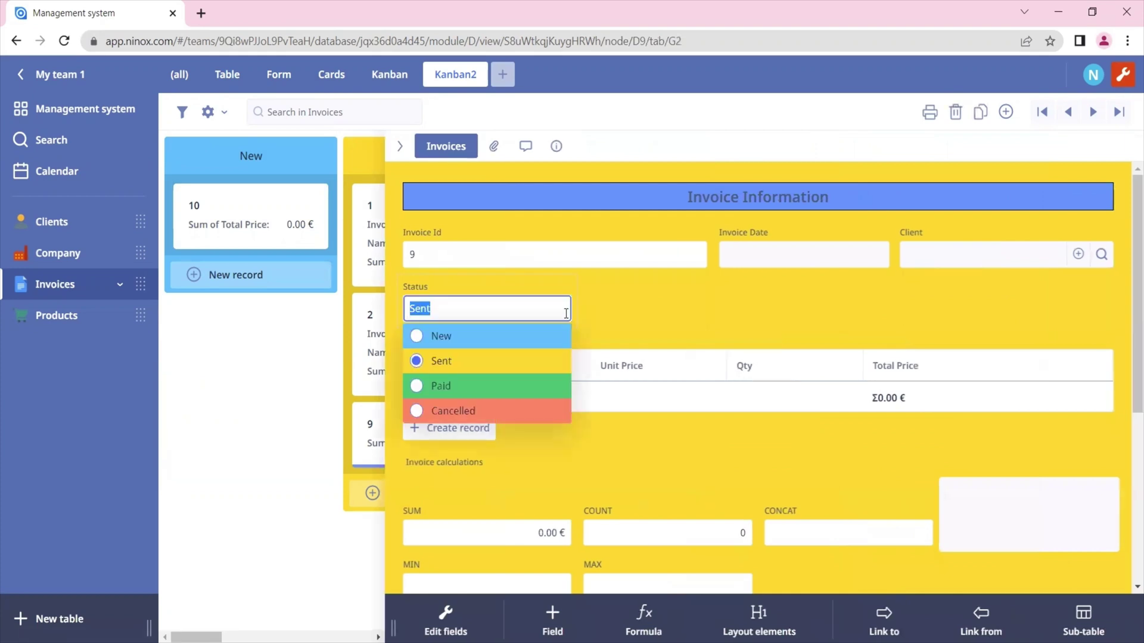
{"action": "left_click", "coordinate": [631, 310]}
{"action": "left_click", "coordinate": [399, 146]}
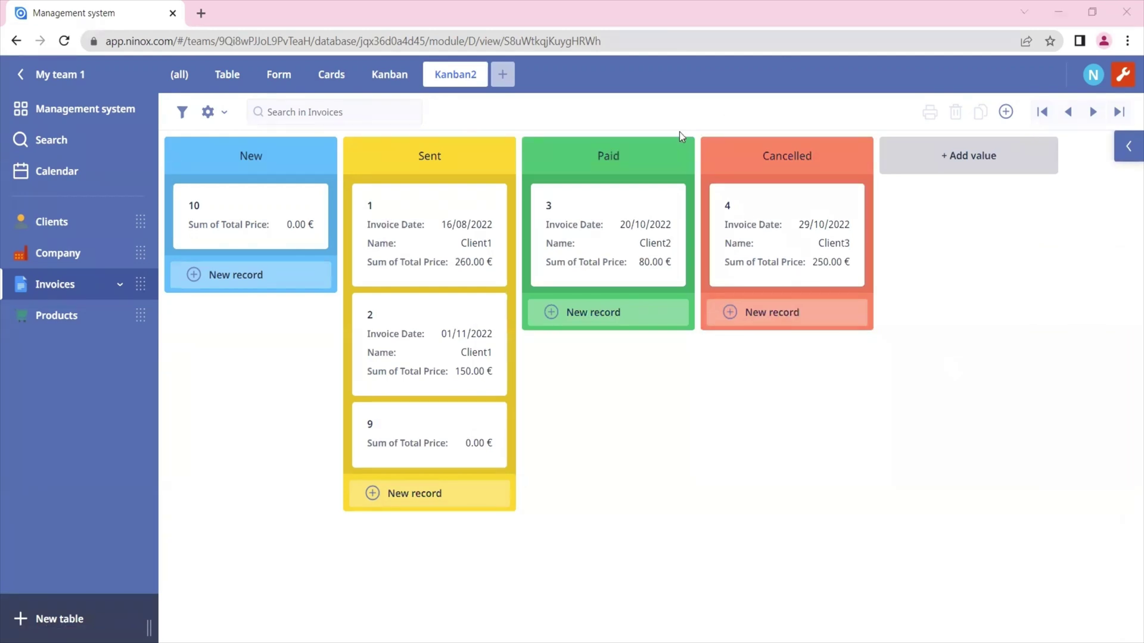
{"action": "left_click", "coordinate": [227, 74]}
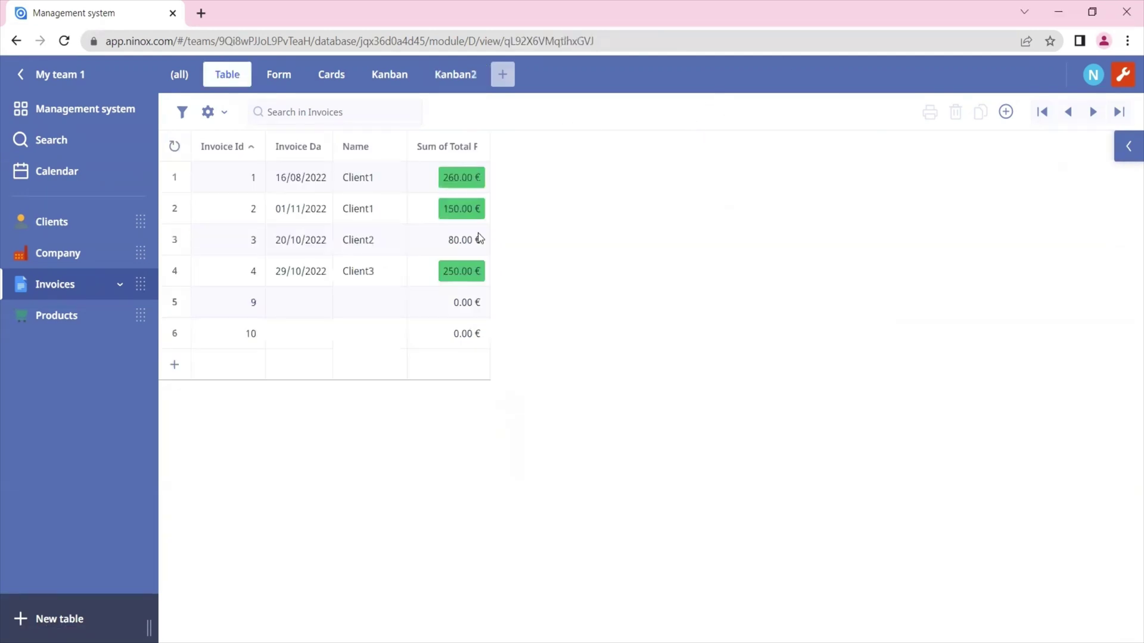
Step: Review the updated invoice statuses in the Table view, then in the Form view
{"action": "left_click", "coordinate": [448, 149]}
{"action": "key", "text": "Escape"}
{"action": "left_click", "coordinate": [279, 76]}
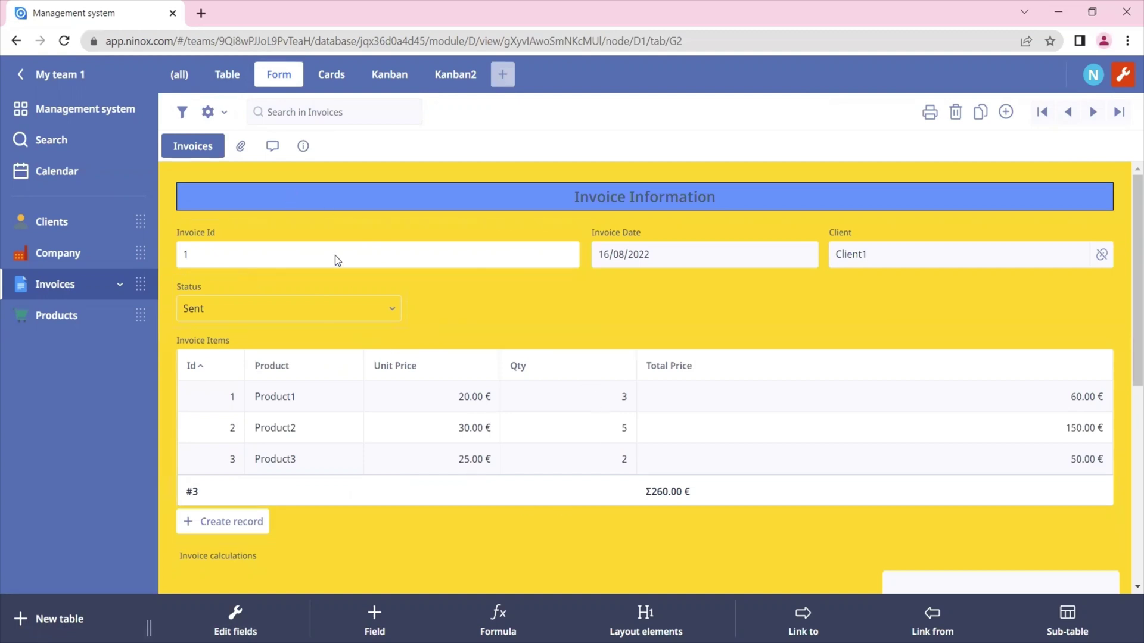
Step: Expand and collapse the Sent group in Cards view, then return to the Kanban board
{"action": "left_click", "coordinate": [340, 78]}
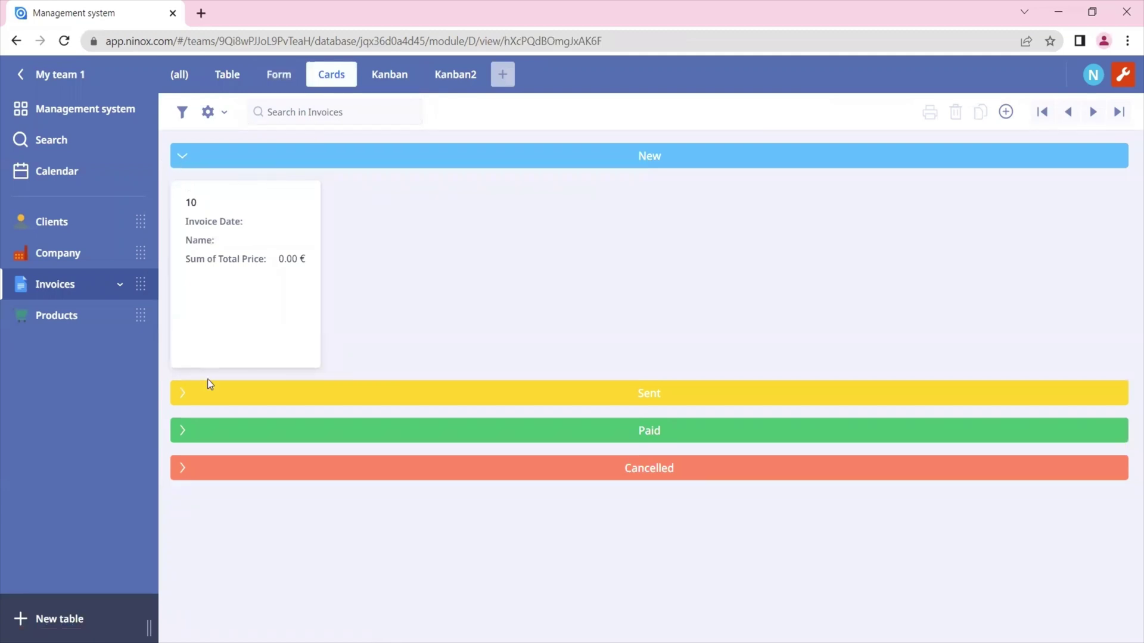
{"action": "left_click", "coordinate": [181, 403]}
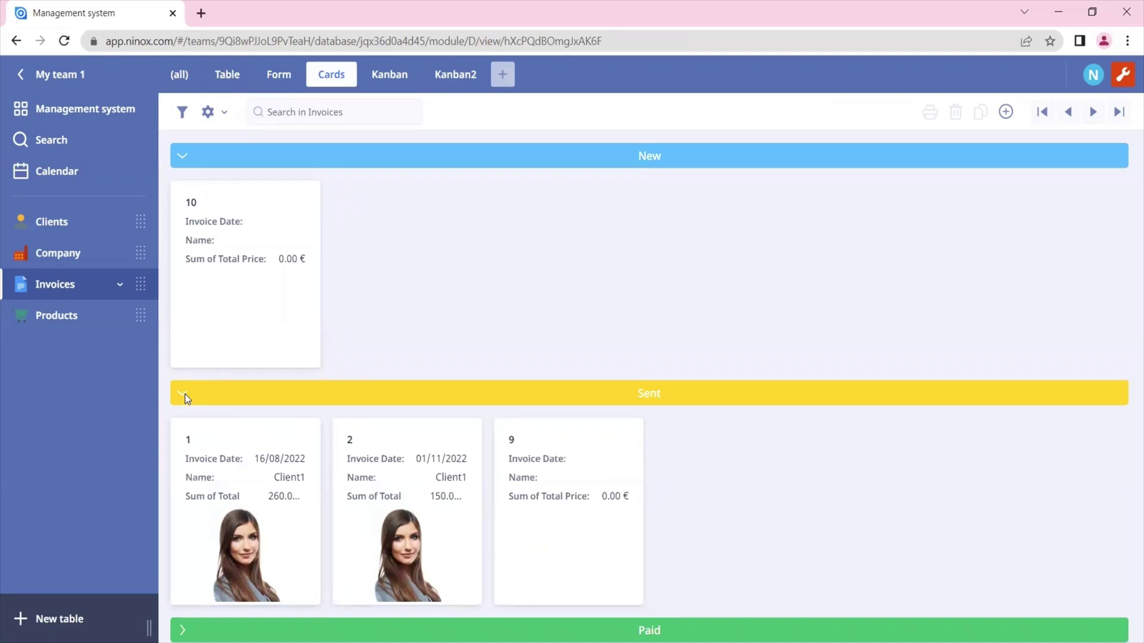
{"action": "left_click", "coordinate": [185, 394]}
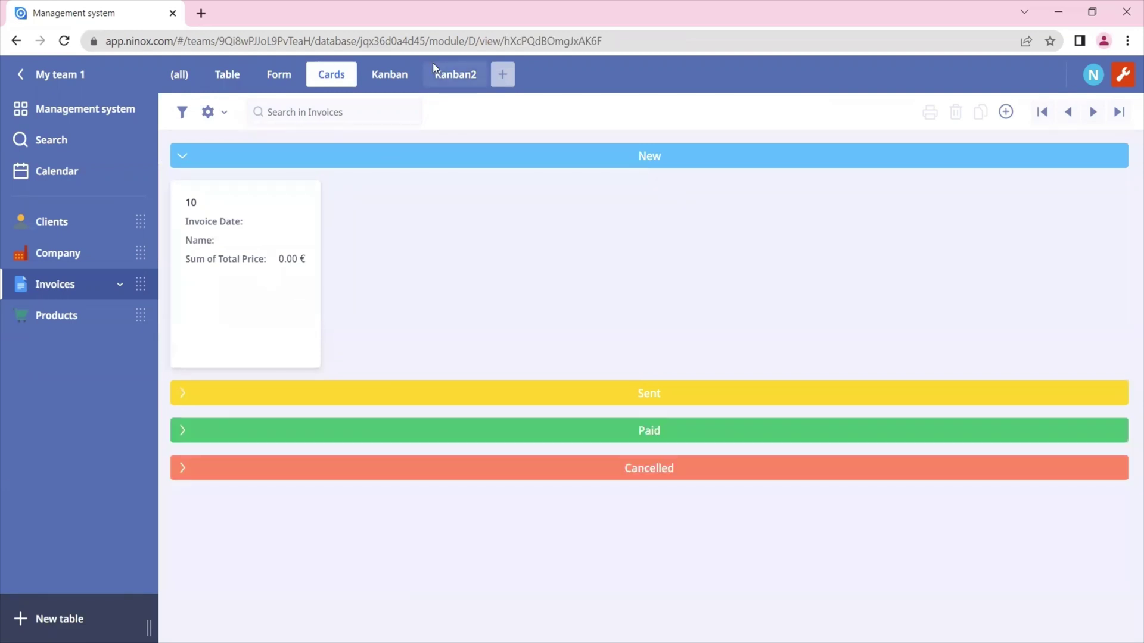
{"action": "left_click", "coordinate": [392, 89]}
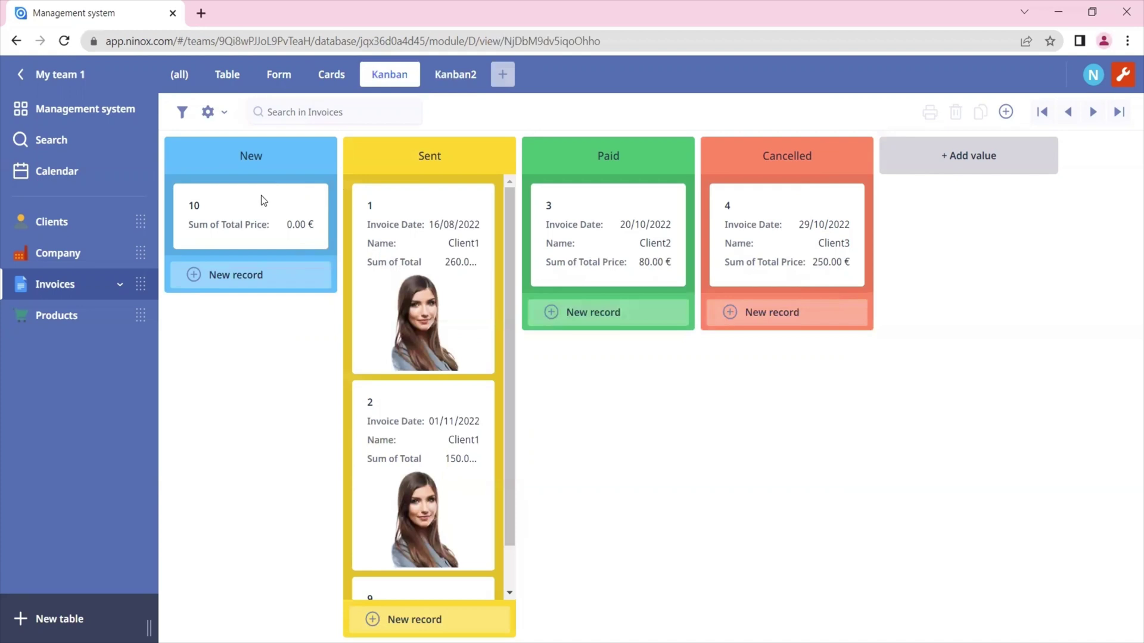